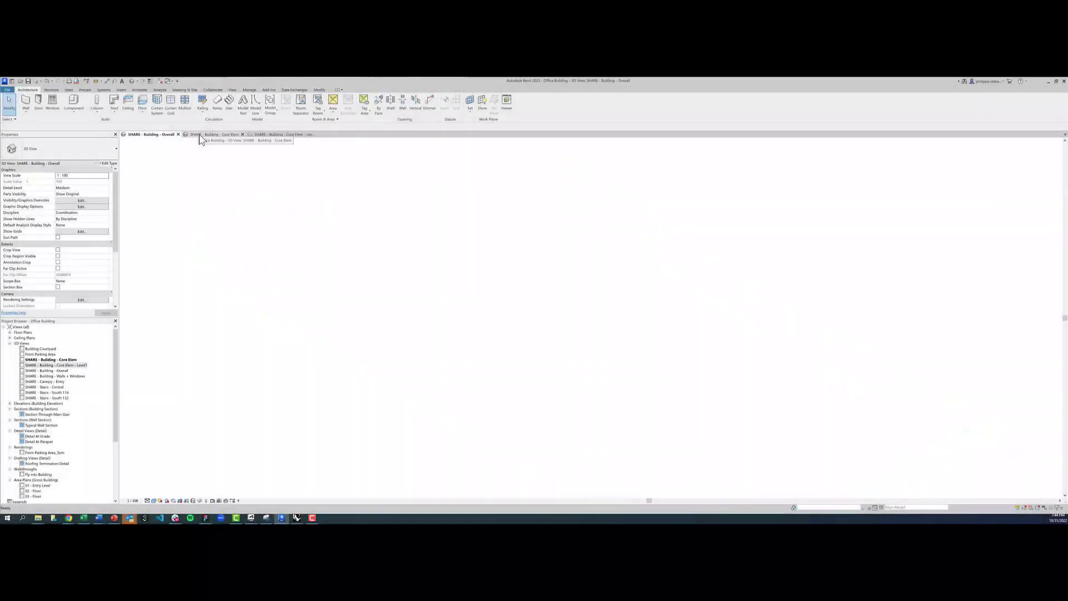
- Switch to the core elements Level1 3D view and open the Data Exchange panel
left_click(201, 137)
left_click(256, 134)
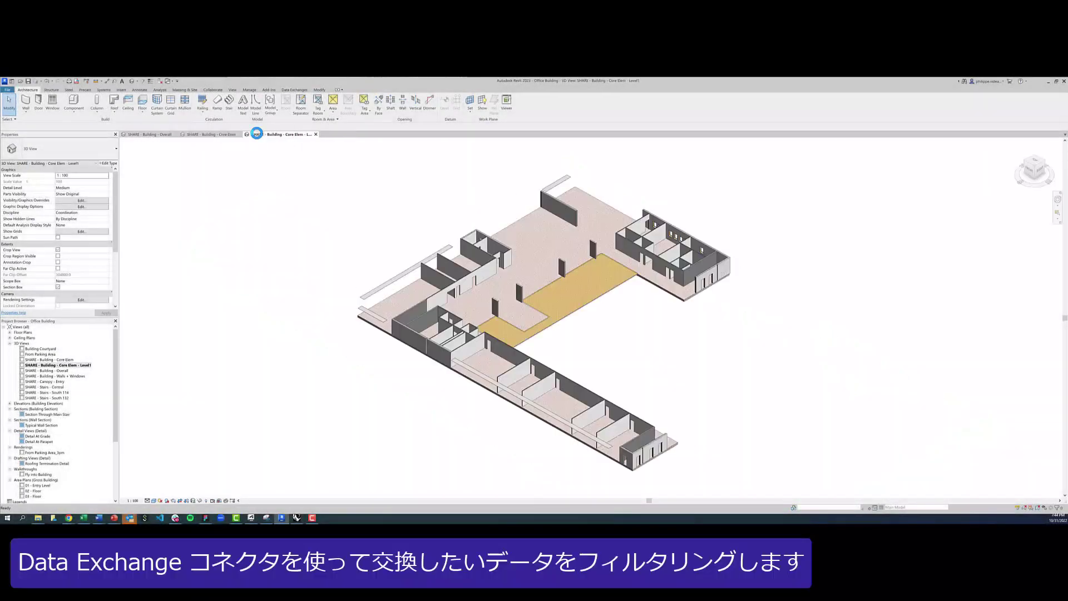
left_click(293, 90)
left_click(31, 111)
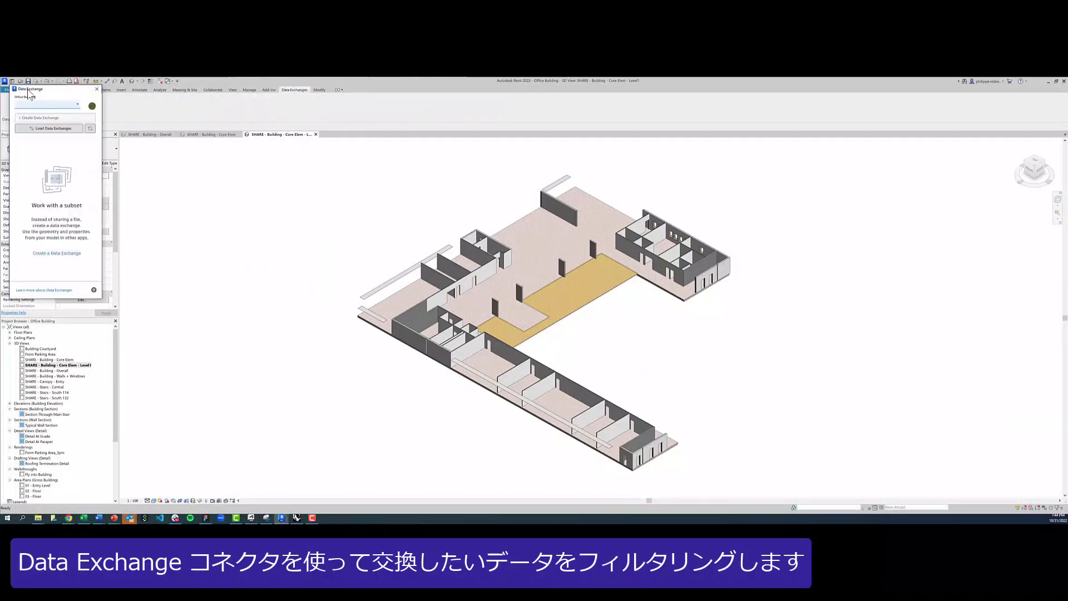
left_click_drag(27, 90, 148, 151)
- Create a data exchange named 'level 1 share' saved in the personal project folder
left_click(150, 166)
left_click(150, 166)
left_click(159, 176)
type("level 1 share")
left_click(161, 217)
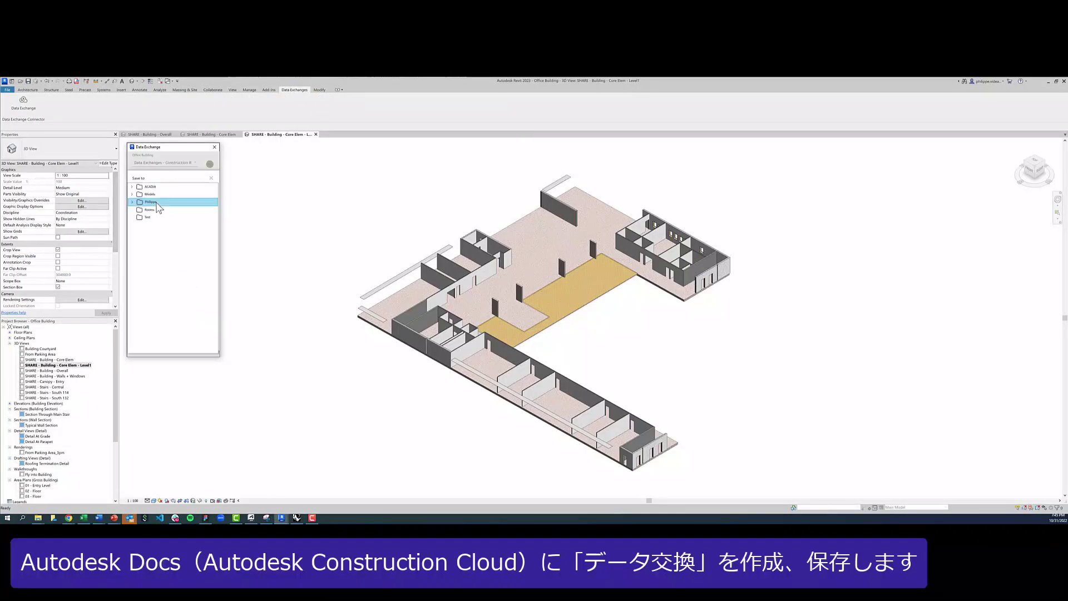
left_click(211, 178)
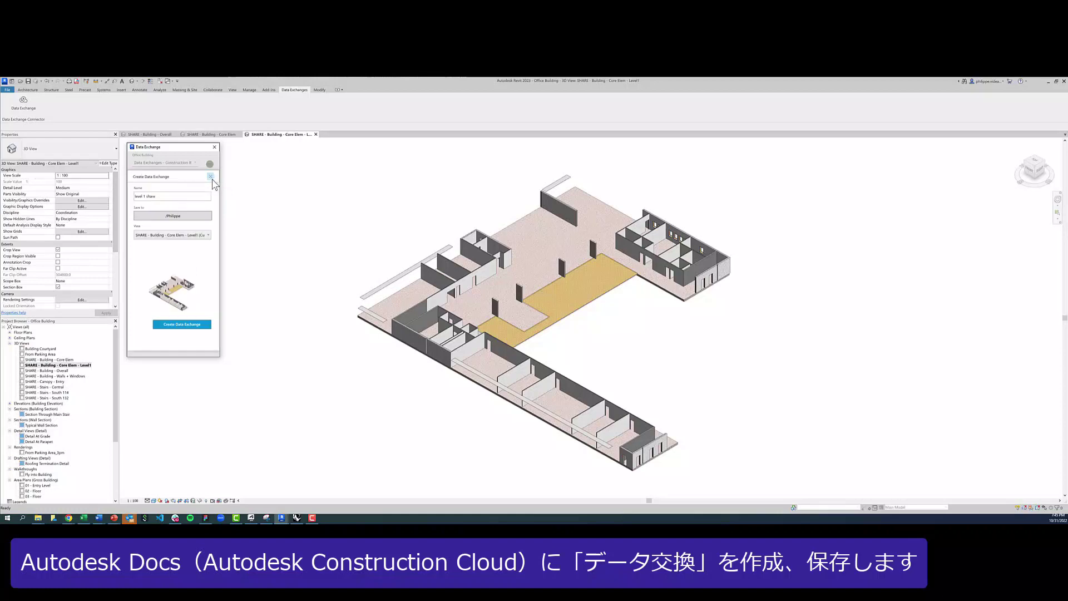
left_click(182, 324)
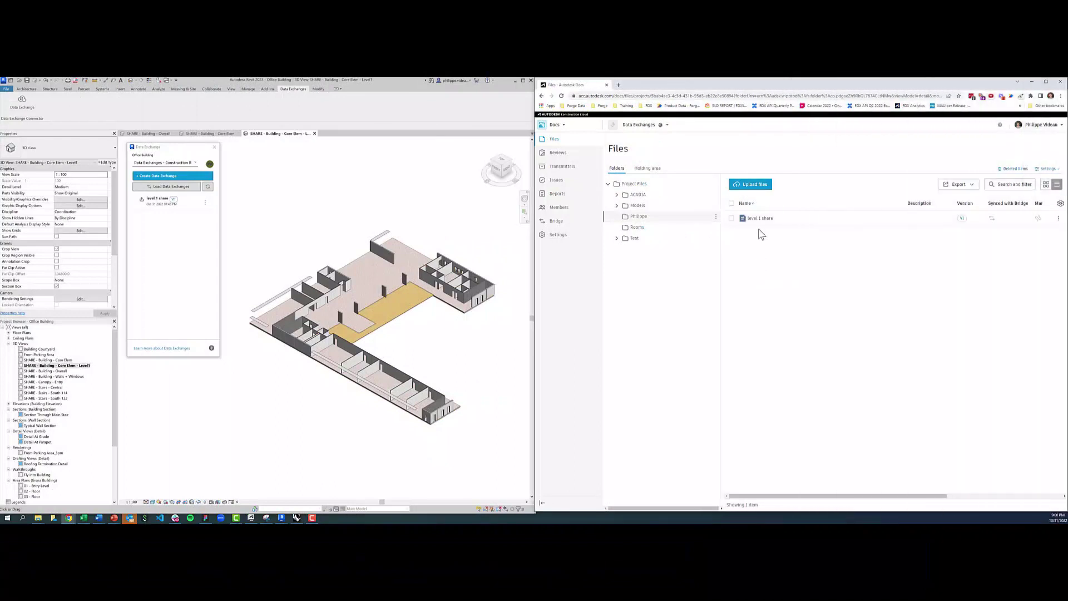
- Open 'level 1 share' in the Docs viewer, orbit it, and expand the model tree to windows and walls
left_click(760, 221)
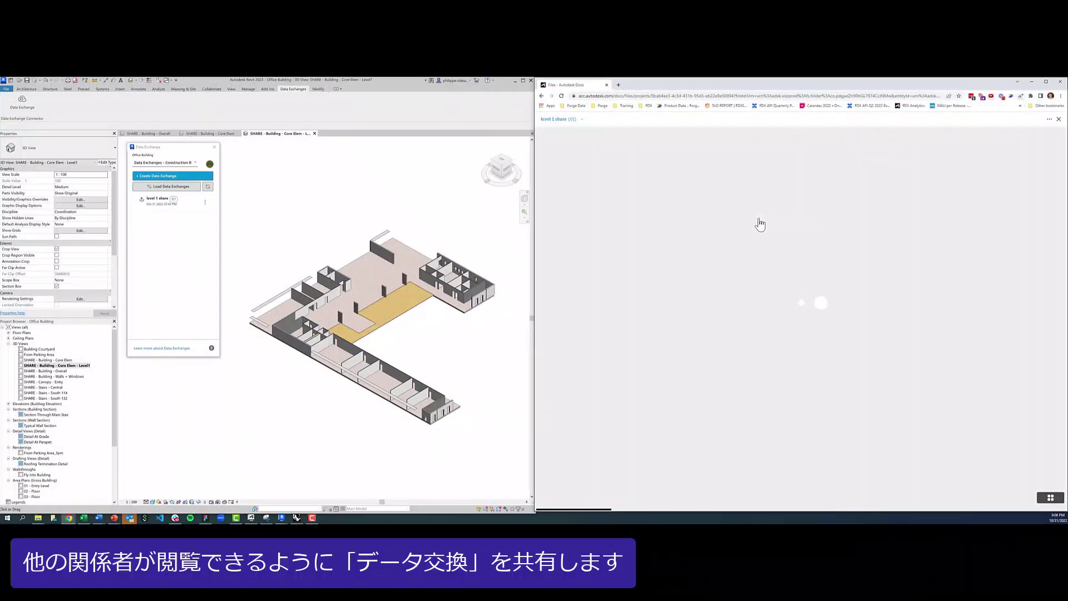
left_click_drag(702, 254, 852, 283)
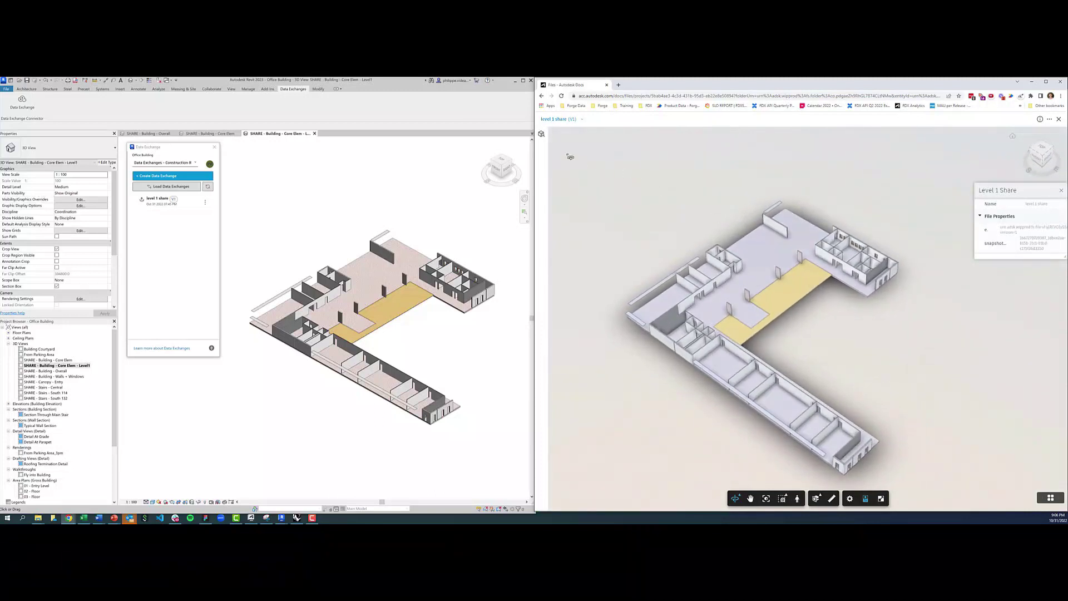
left_click(541, 135)
left_click(557, 251)
left_click(566, 261)
left_click(566, 317)
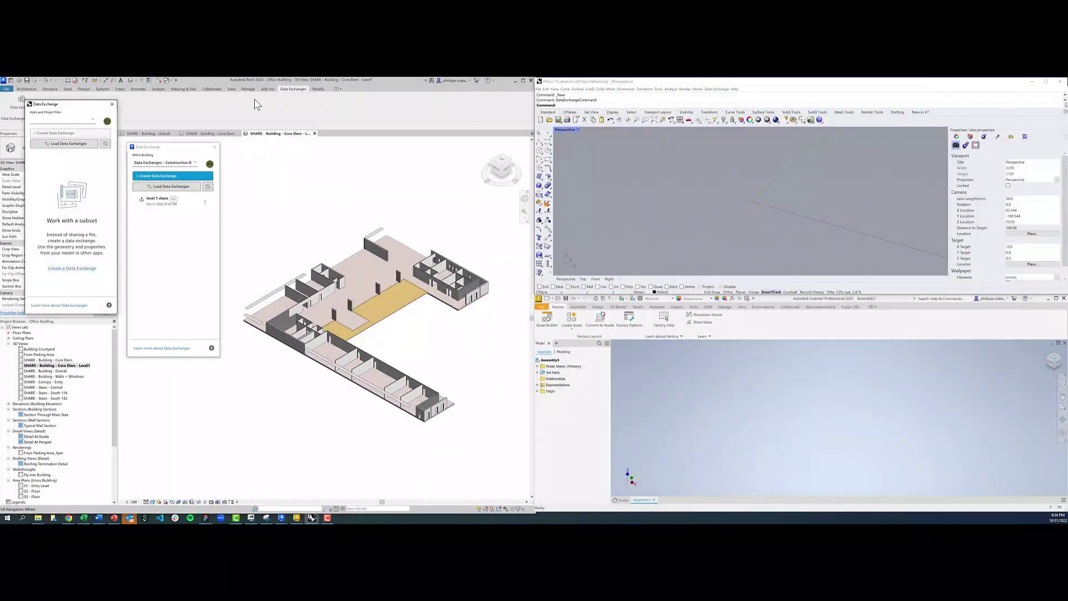
- Preview 'level 1 share' in exploded mode and load it into Rhino with the import settings
left_click_drag(91, 104, 607, 96)
left_click(588, 136)
left_click_drag(235, 112, 847, 145)
left_click(749, 249)
left_click(847, 325)
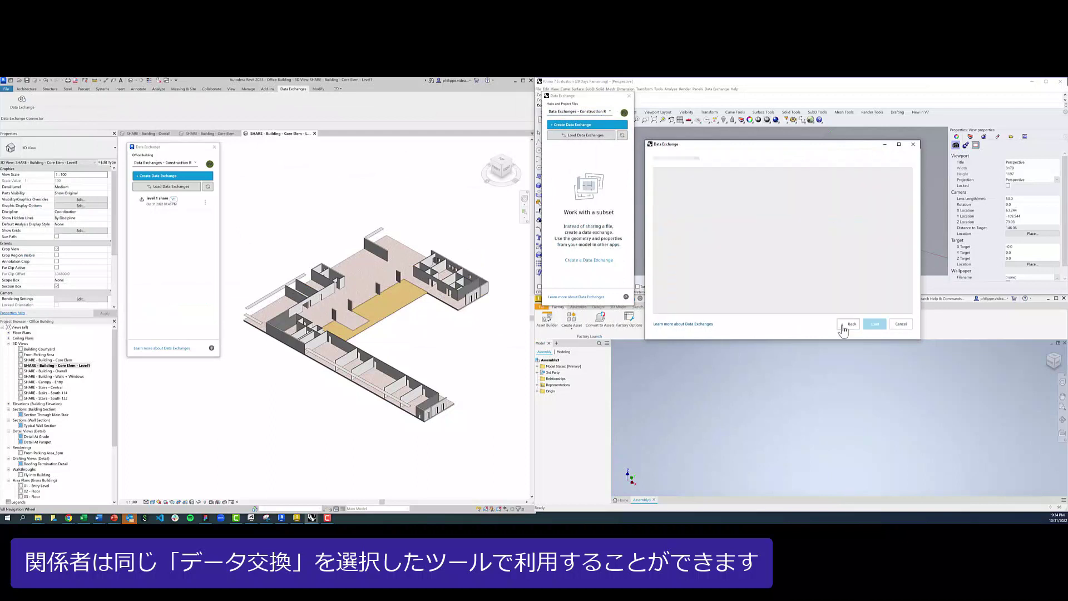
left_click(807, 302)
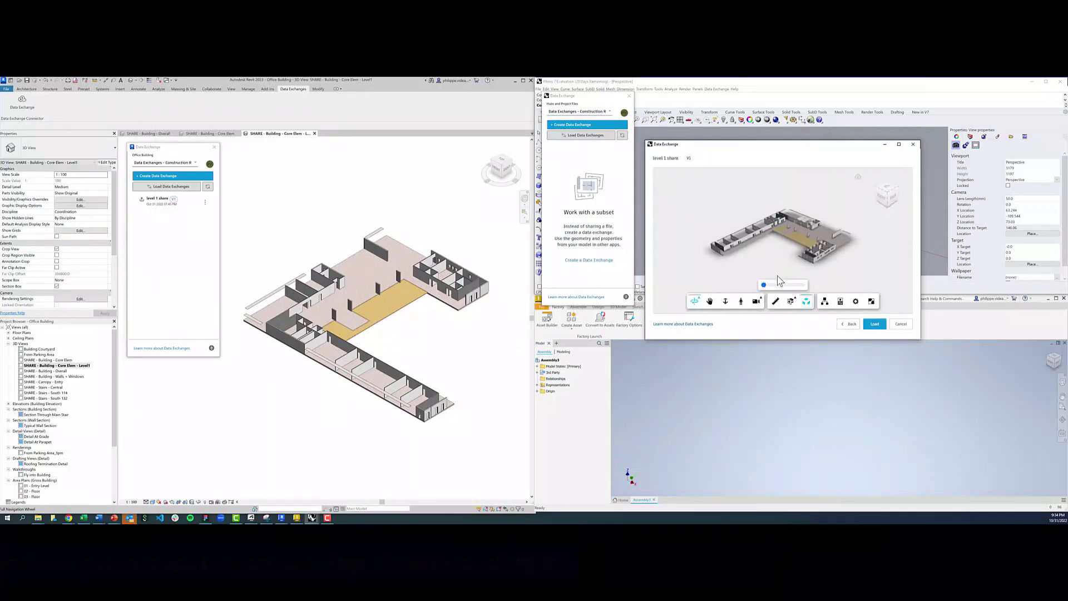
left_click_drag(763, 286, 780, 288)
left_click(875, 324)
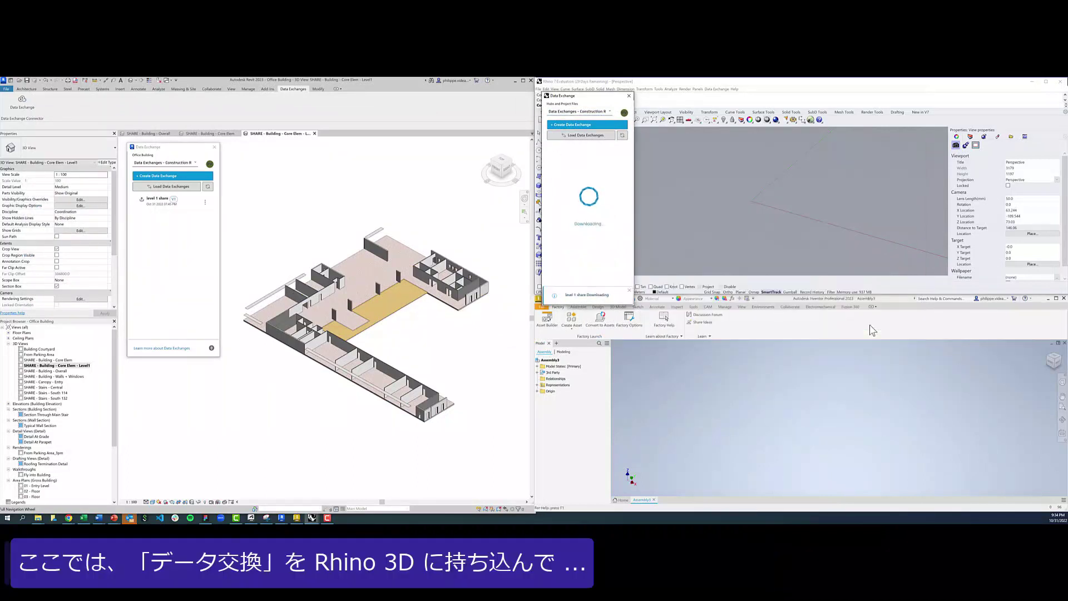
left_click(54, 157)
left_click(135, 284)
- Close the Data Exchange panel and show an interior wall's Attribute User Text
left_click(629, 95)
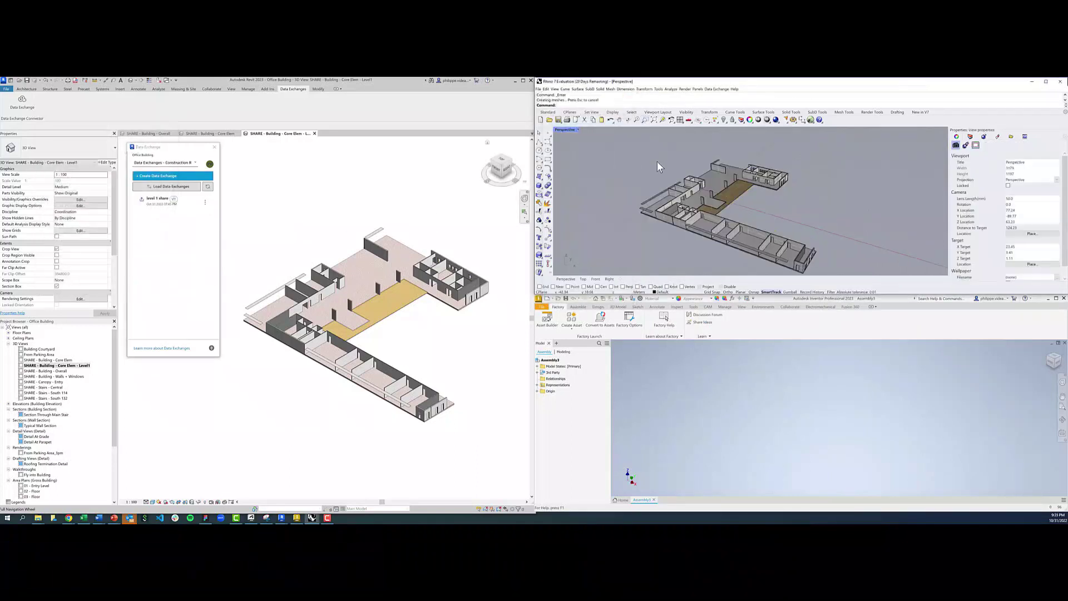
right_click_drag(662, 144, 658, 149)
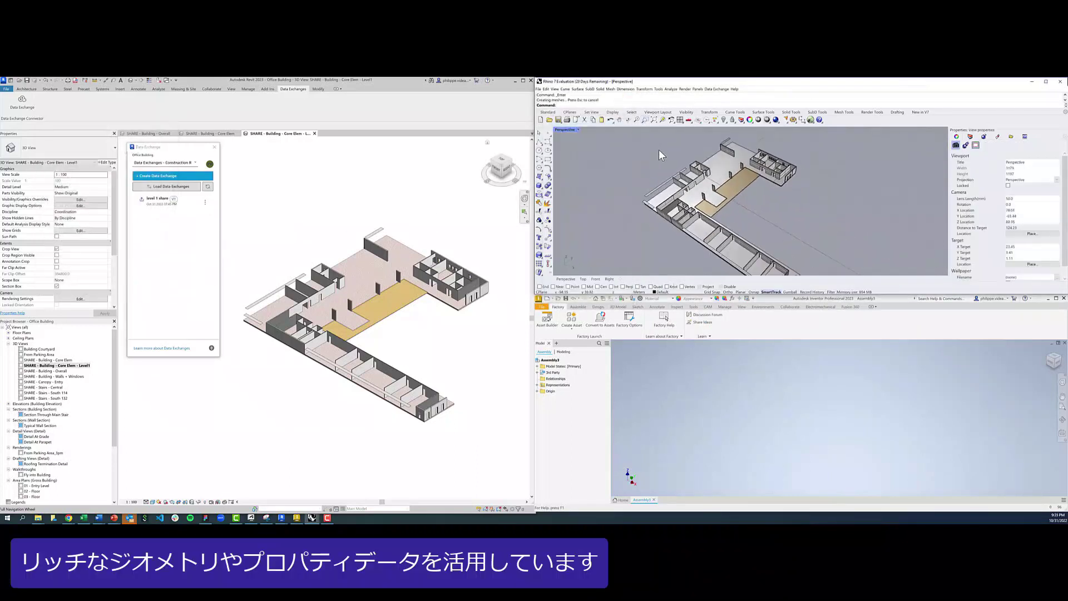
left_click(756, 166)
left_click(1026, 145)
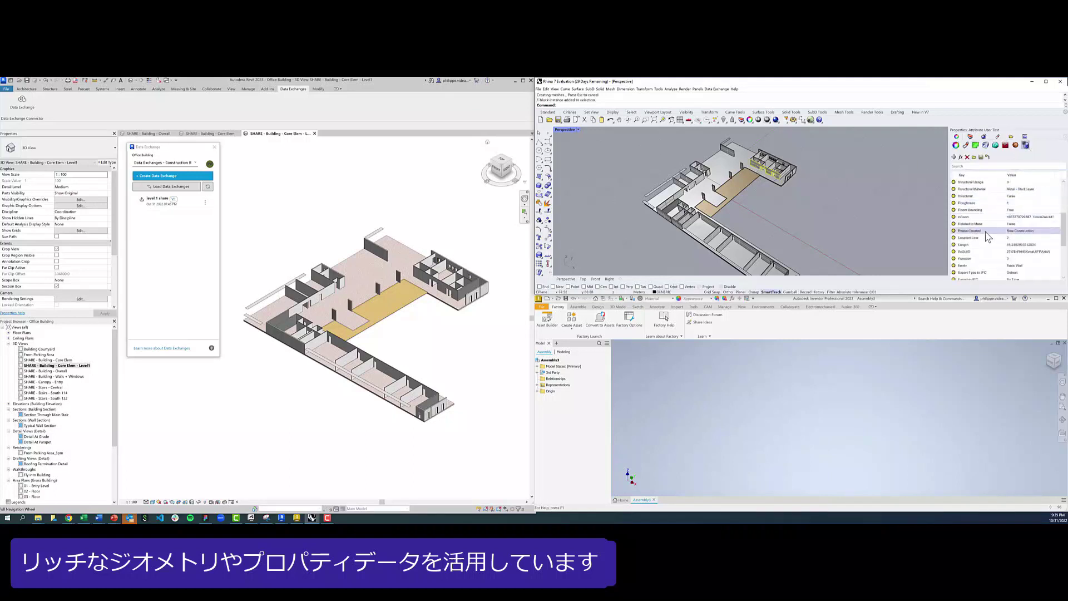
- Preview the 'level 1 share' exchange and load it into Assembly1
left_click(789, 307)
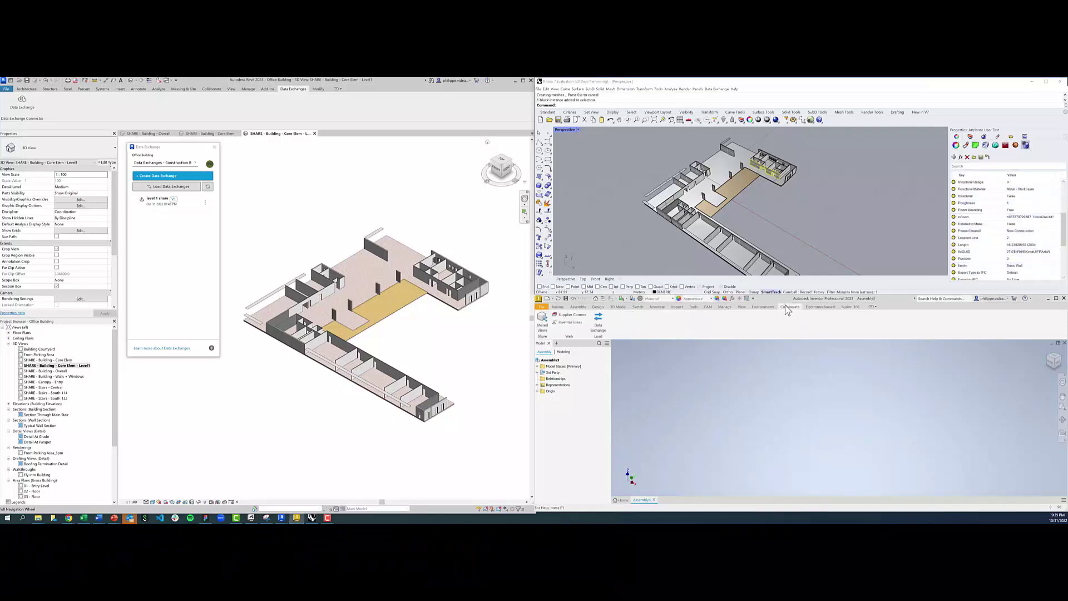
left_click(599, 318)
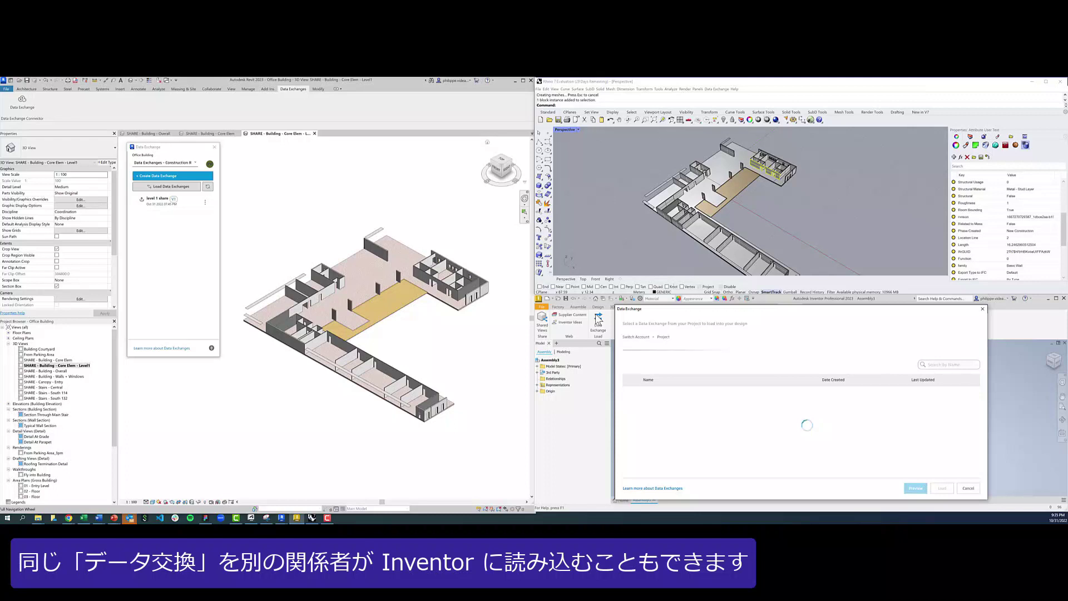
left_click(646, 396)
left_click(916, 488)
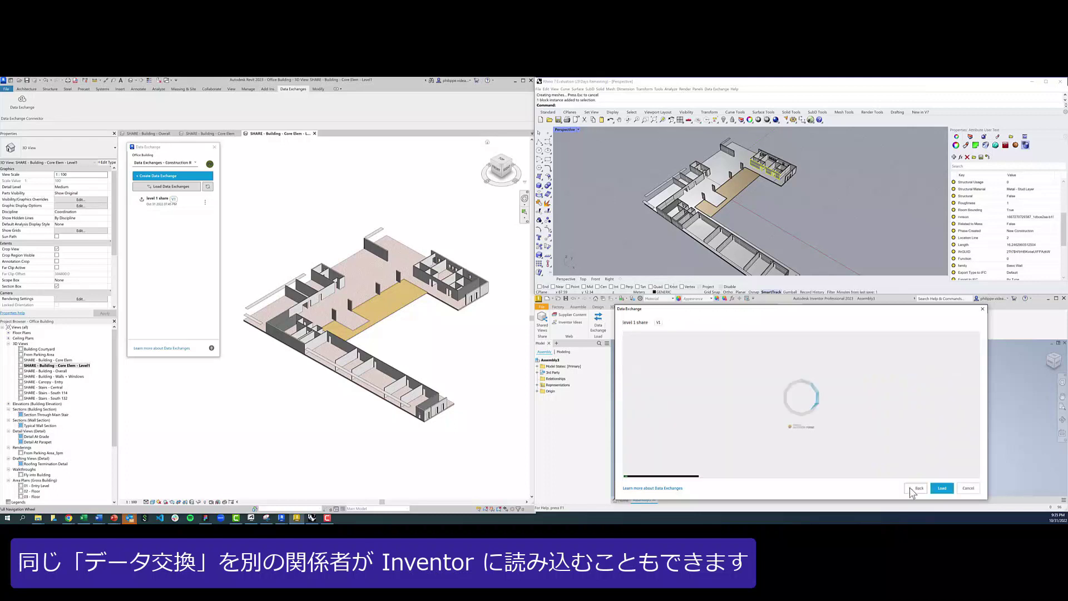
left_click_drag(785, 440, 892, 426)
left_click(942, 488)
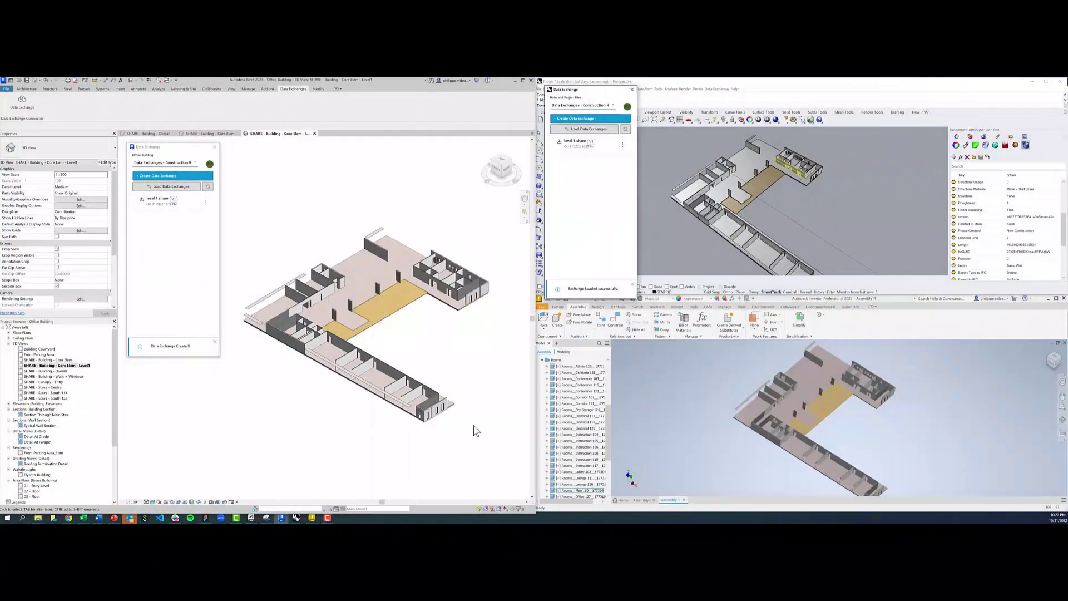
- Turn on Curtain Panels, Curtain Systems and Curtain Wall Mullions in Visibility/Graphics (VG)
key("v")
key("g")
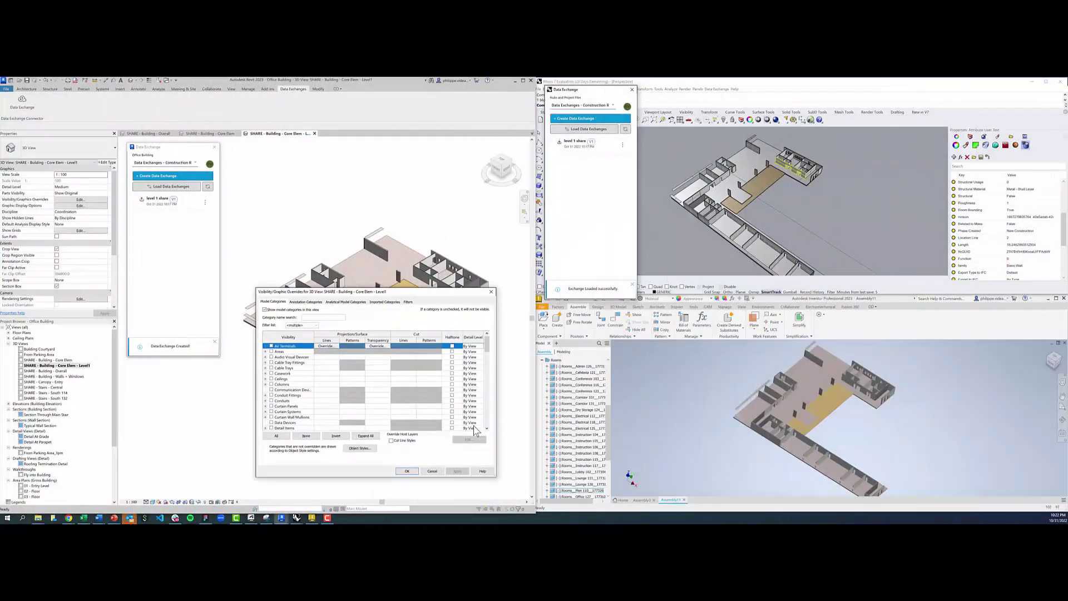
left_click(272, 407)
left_click(272, 412)
left_click(272, 418)
left_click(454, 471)
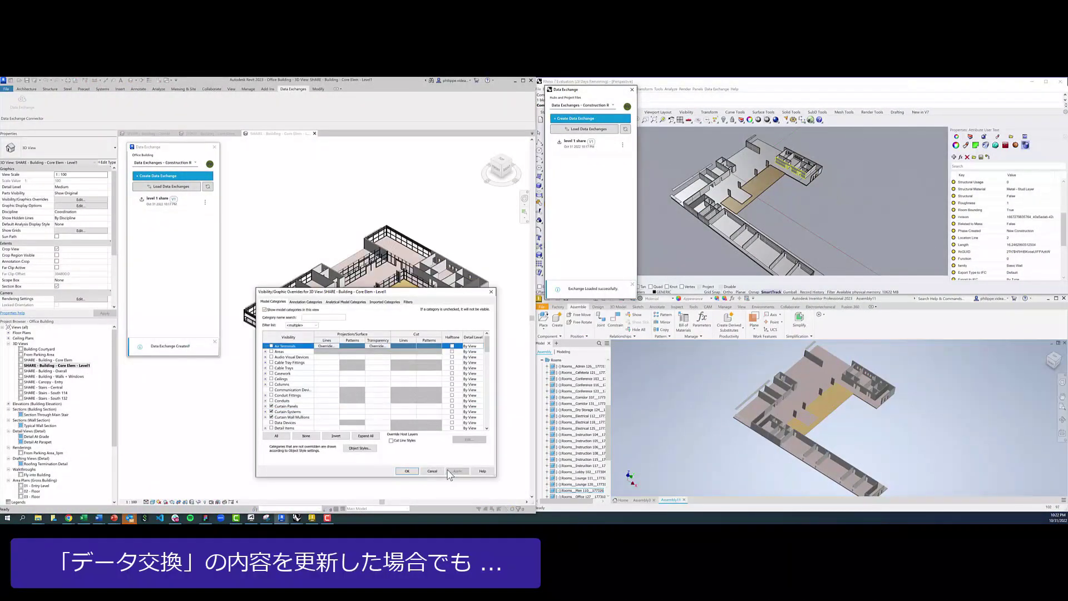
left_click(408, 472)
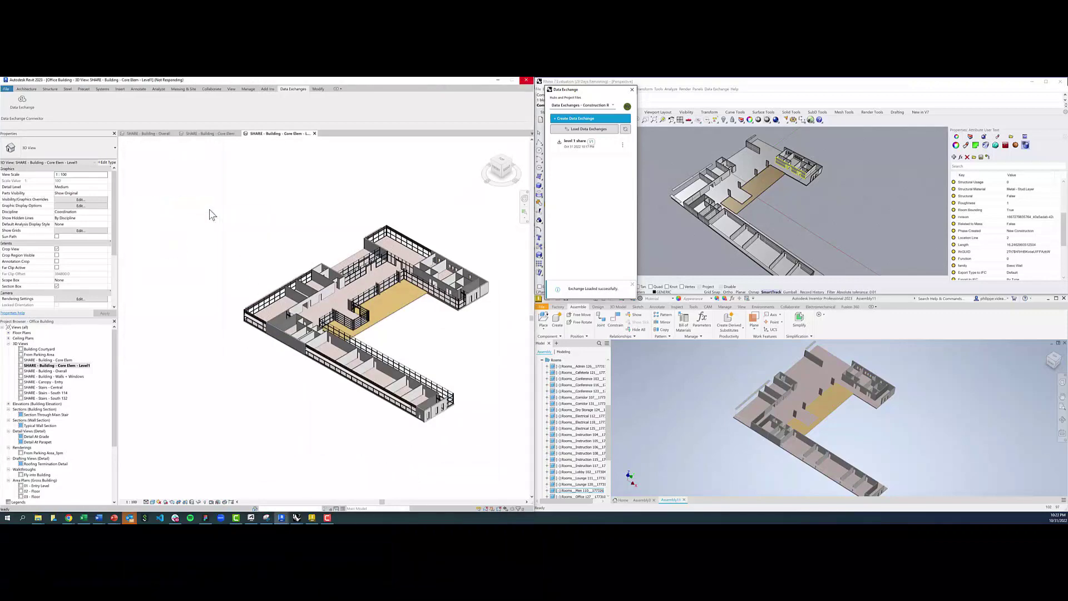
- Refresh the exchange list, reload the updated 'level 1 share', and select a wall to inspect it
left_click(633, 284)
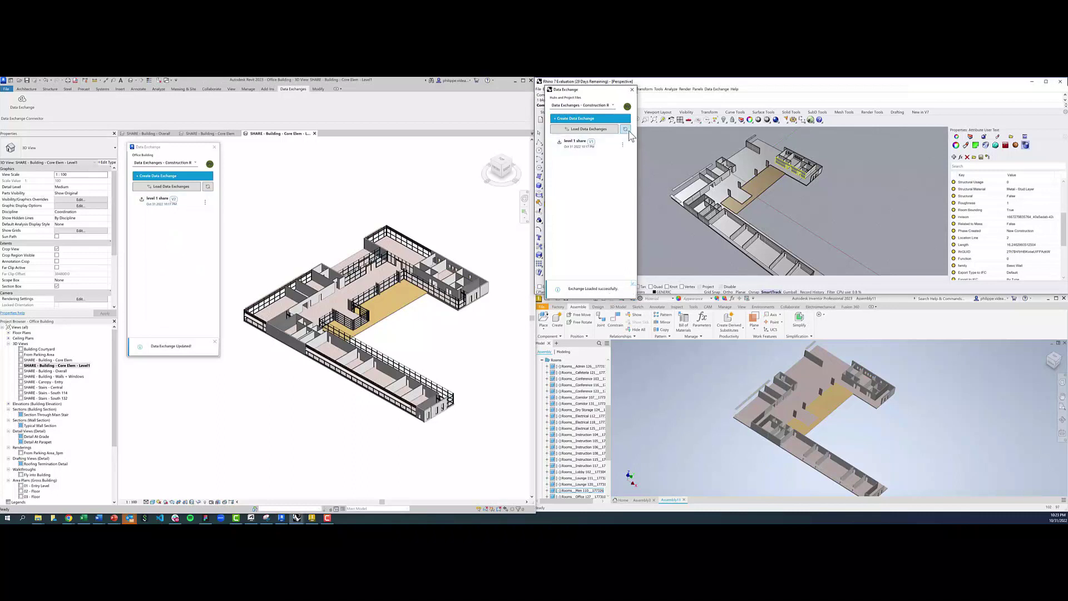
left_click(623, 145)
left_click(626, 157)
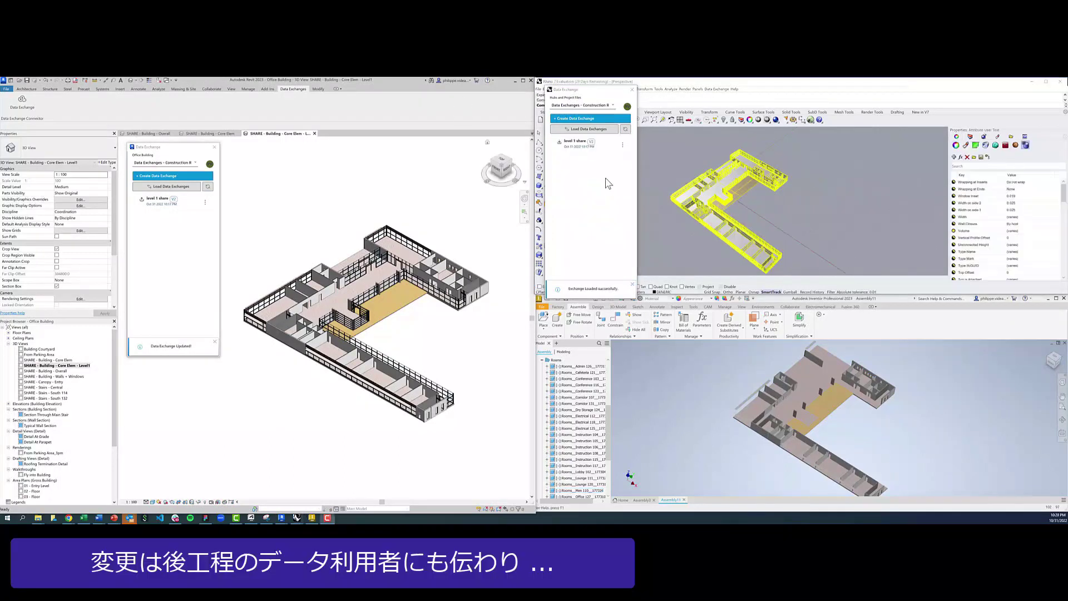
left_click(672, 167)
scroll(690, 170, "up", 4)
right_click_drag(690, 170, 693, 151)
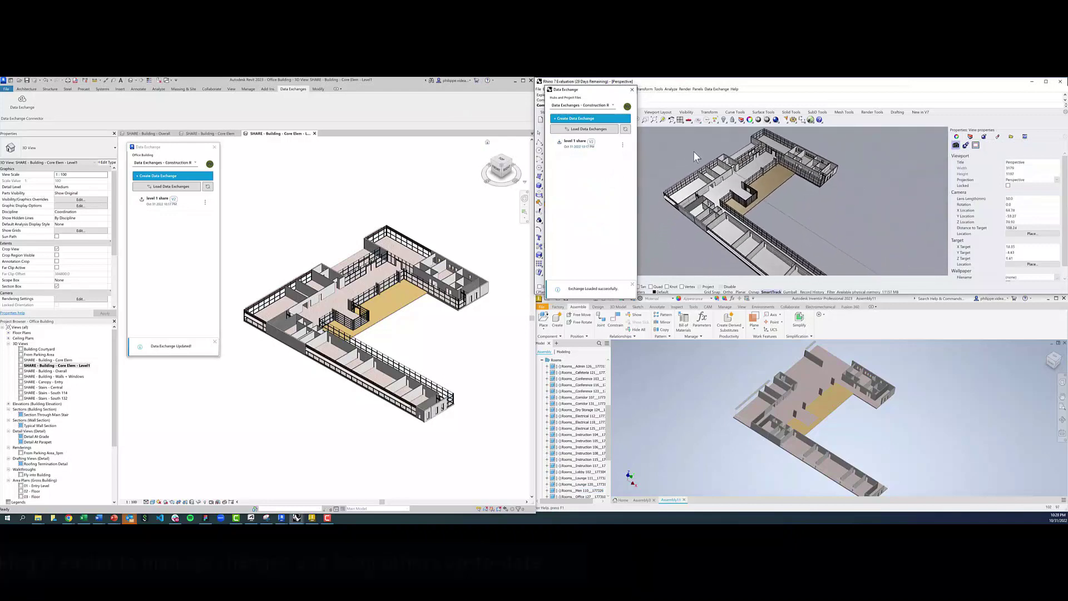
left_click(809, 171)
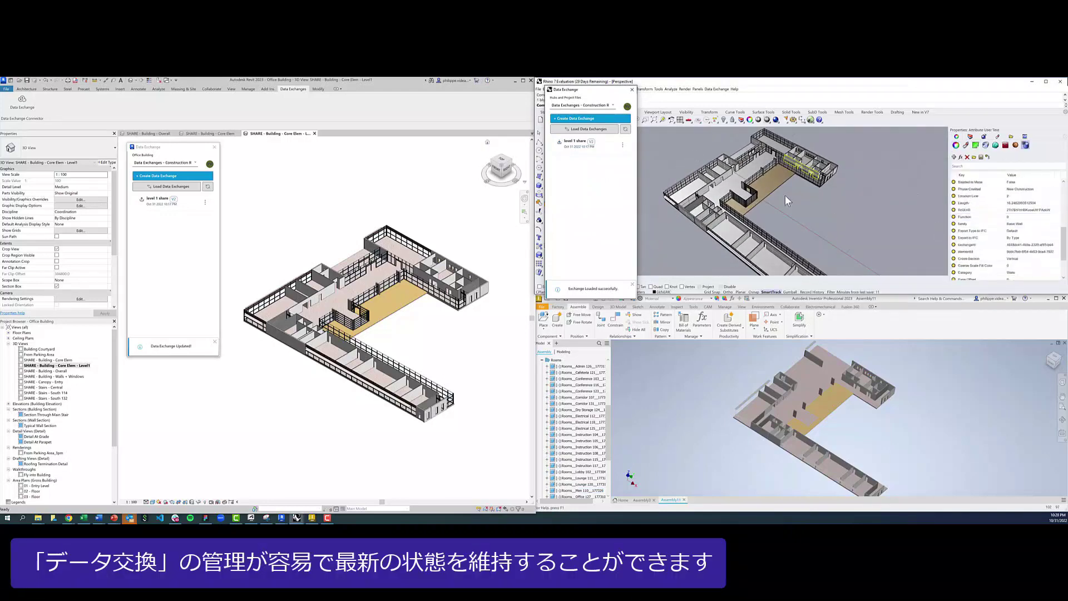
- Check the 'level 1 share' component for updates and apply the update to the assembly
left_click(791, 307)
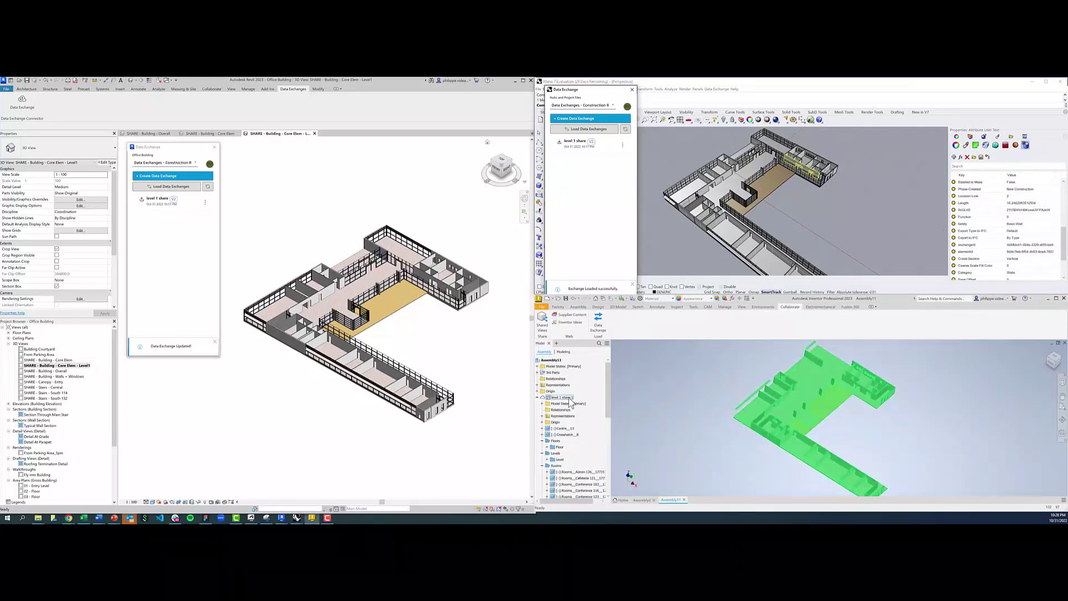
right_click(571, 399)
left_click(590, 347)
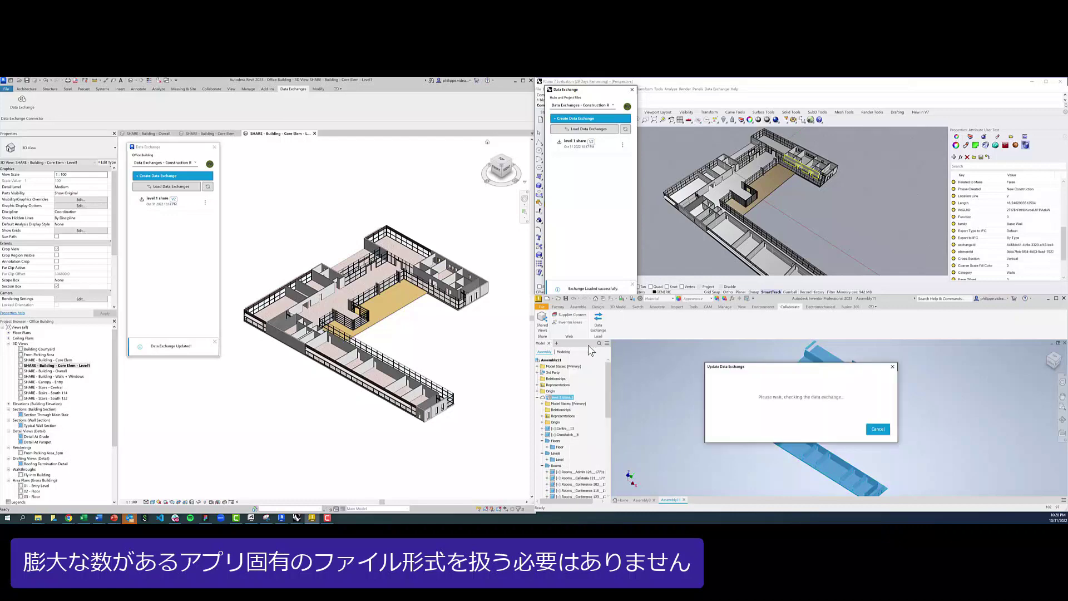
left_click(849, 429)
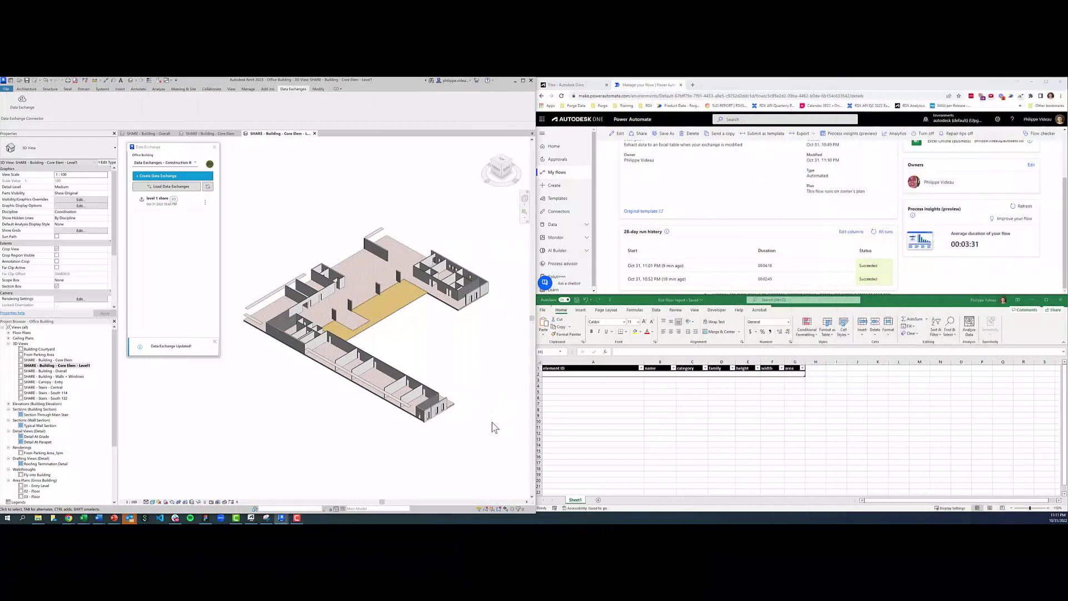
- Update the 'level 1 share' exchange from Revit's Data Exchange panel
key("v")
key("g")
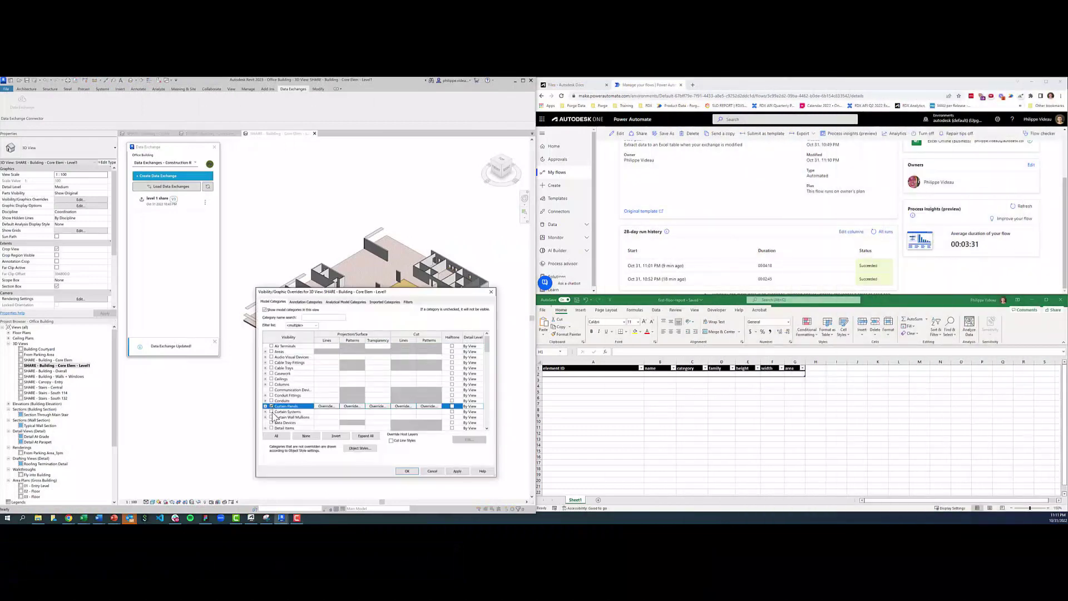
left_click(456, 471)
left_click(407, 471)
left_click(205, 203)
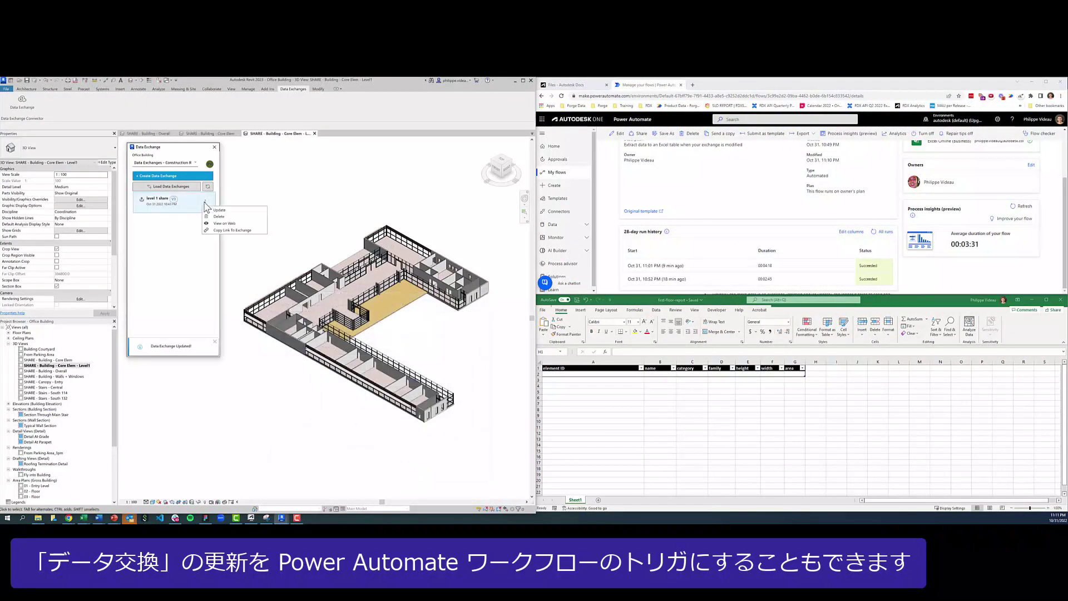
left_click(214, 210)
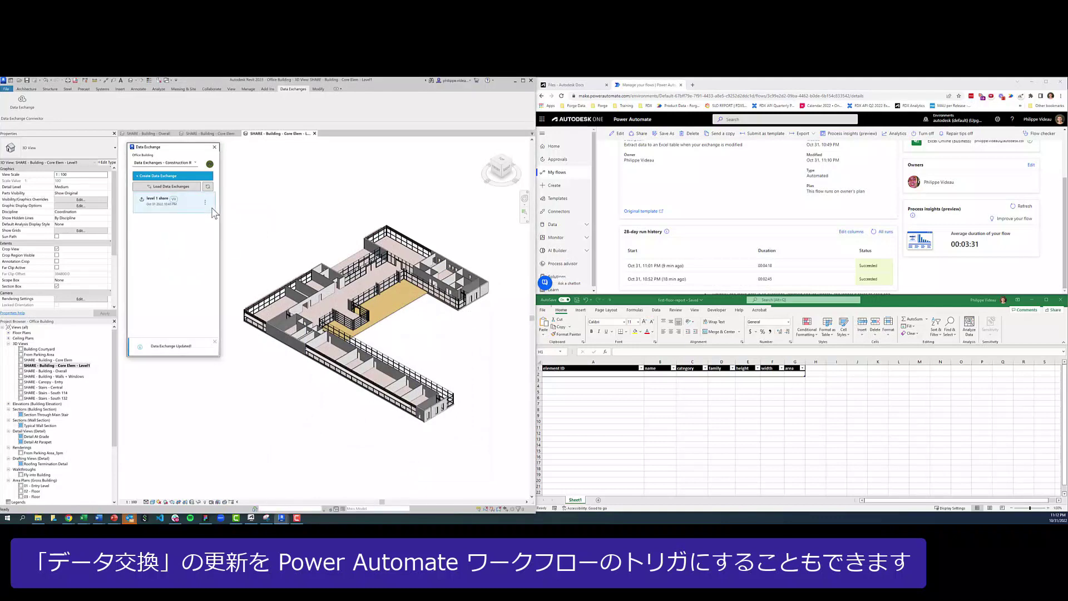
- Refresh the flow's run history, open the 11:13 PM run, and reopen the filled Excel workbook
left_click(873, 232)
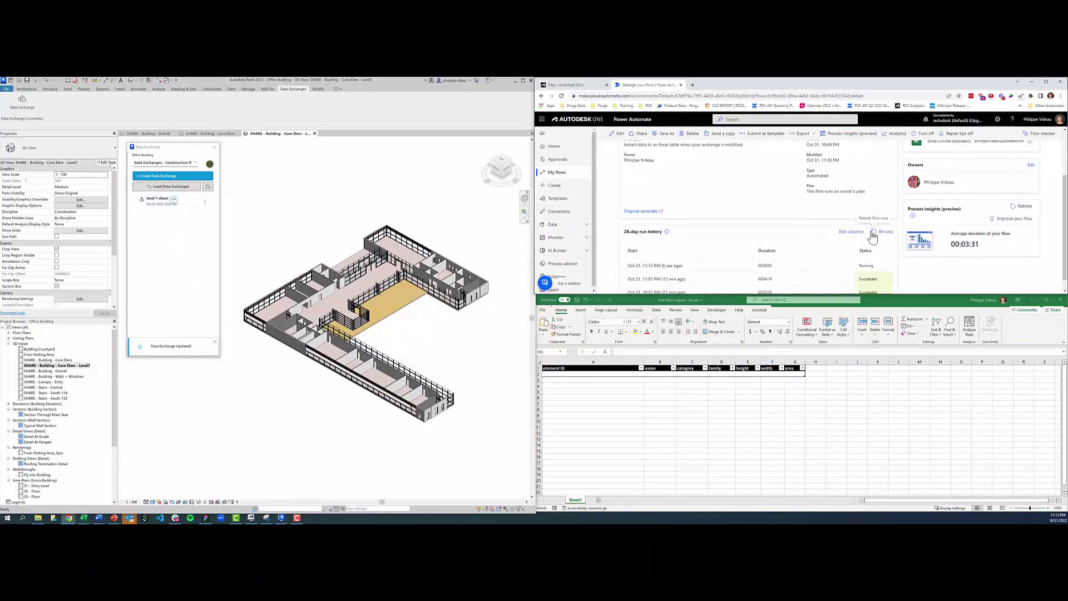
scroll(869, 235, "down", 1)
left_click(661, 258)
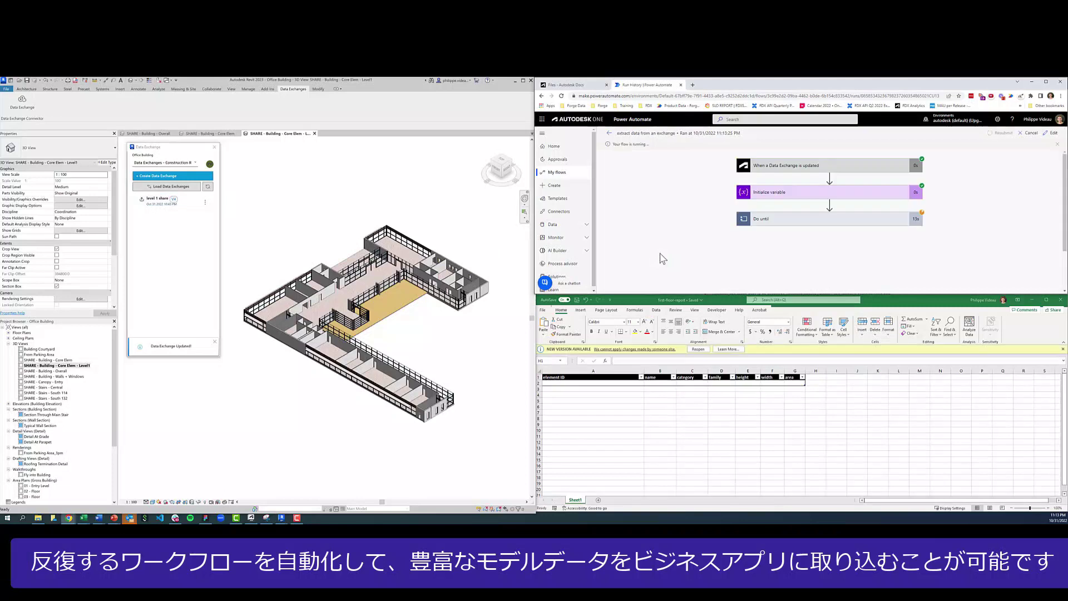
left_click(703, 351)
left_click(703, 351)
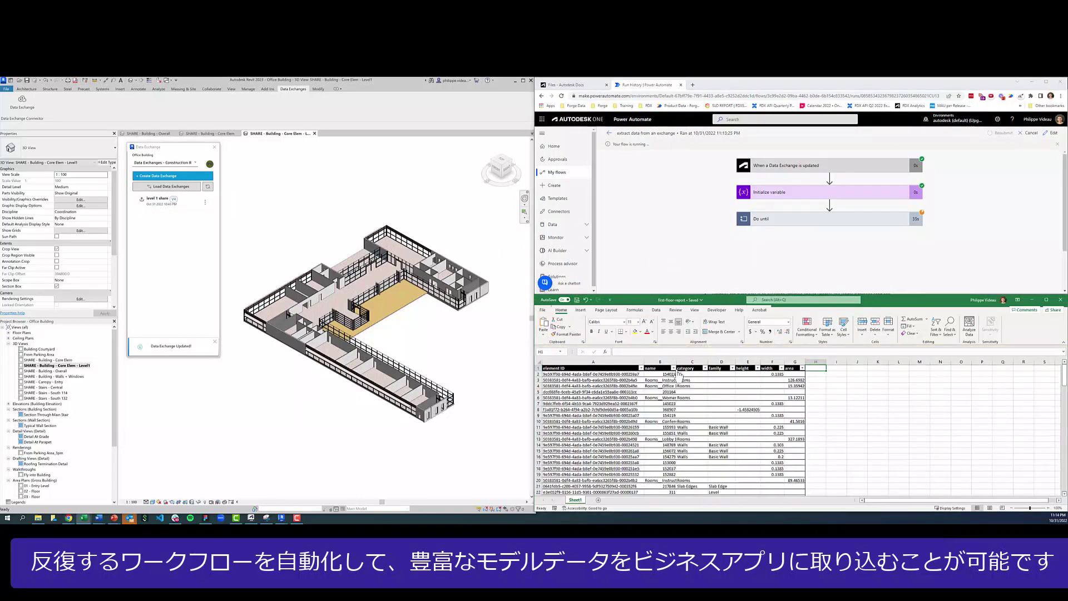
scroll(657, 384, "down", 10)
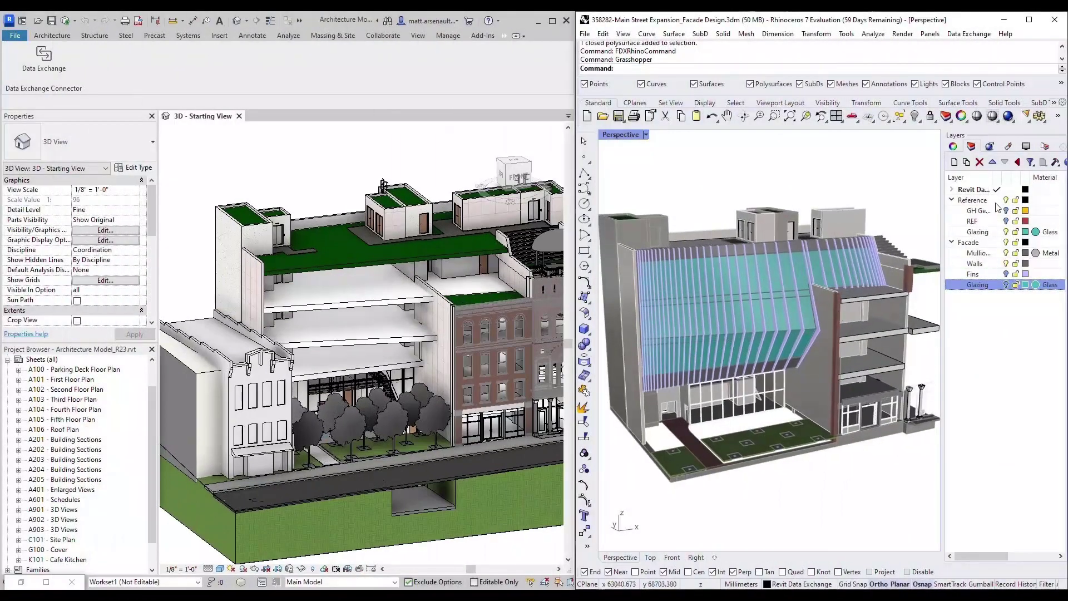
- Hide the Revit Data layer and save the Rhino model
left_click(1005, 197)
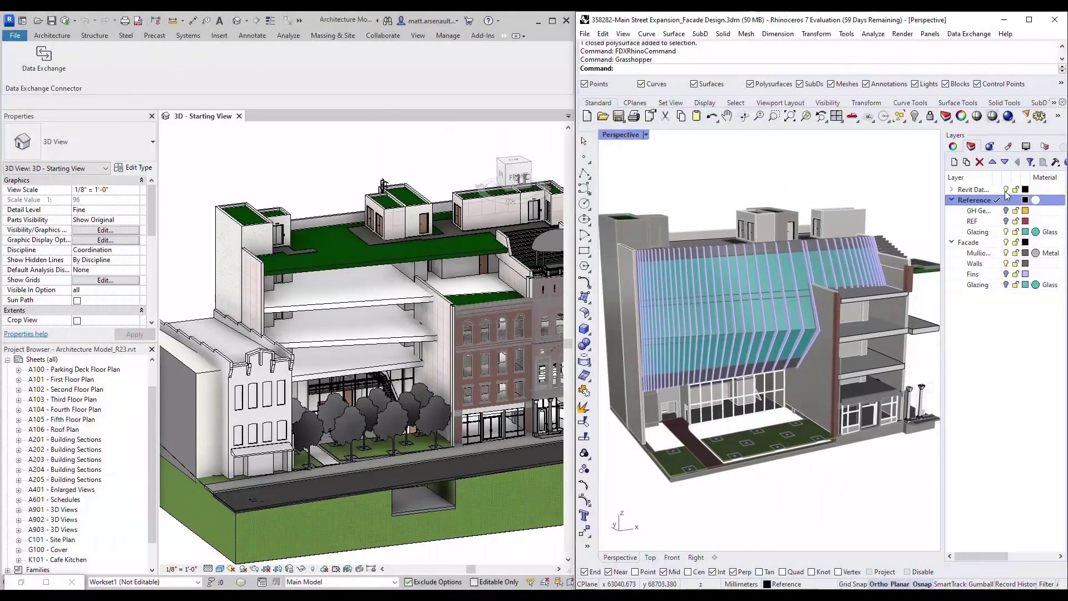
left_click(1006, 190)
scroll(709, 296, "up", 2)
key("ctrl+s")
- Create the pavilion facade data exchange in the SupportArea > AU-FDX Demo folder
left_click(969, 34)
left_click(979, 48)
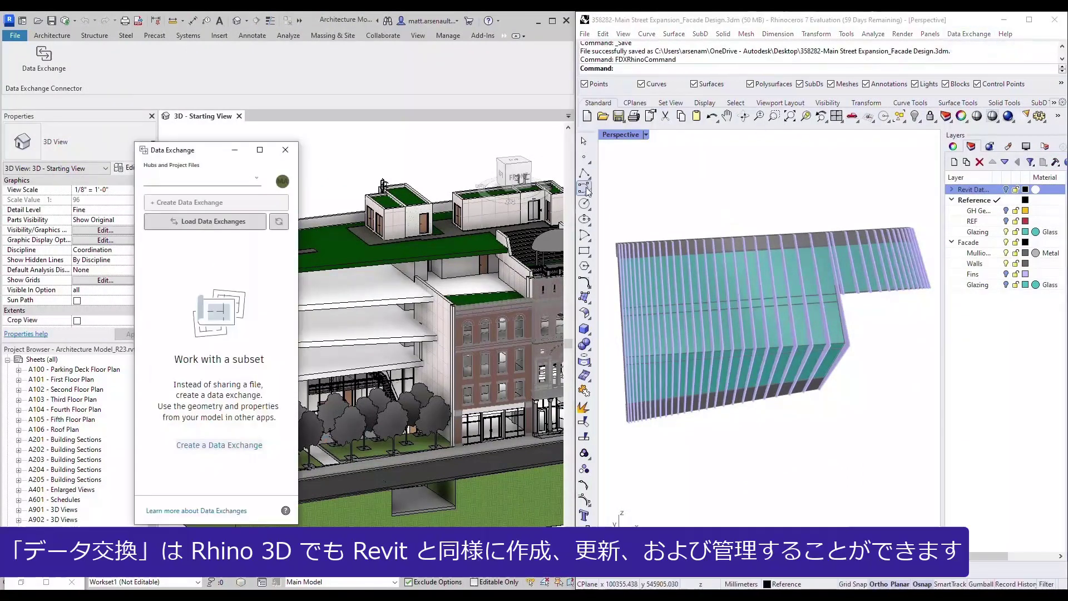
left_click(189, 203)
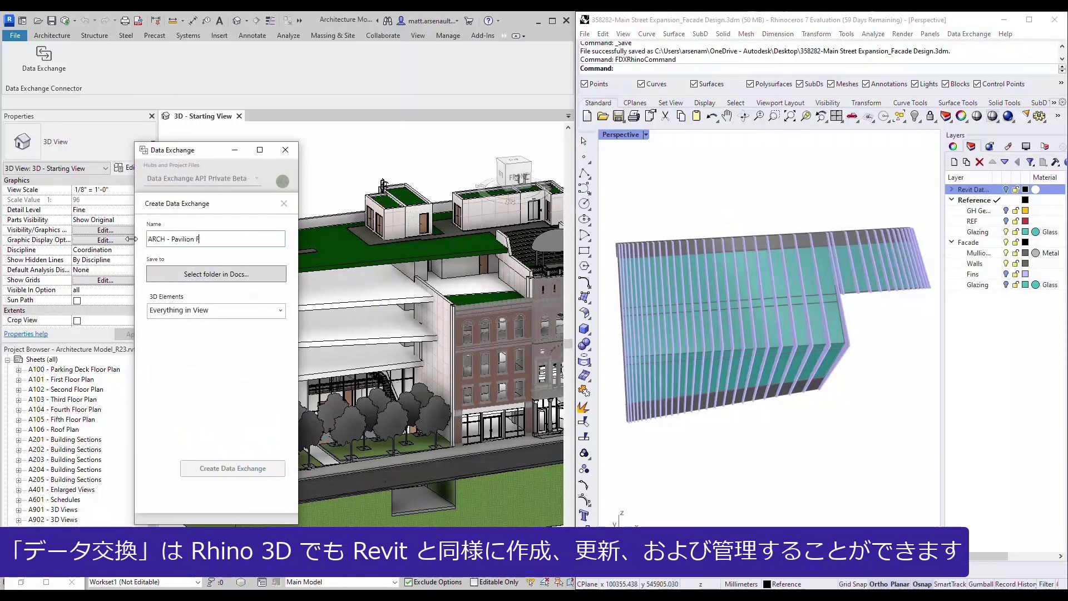
left_click(178, 274)
left_click(146, 222)
left_click(195, 249)
left_click(286, 207)
left_click(232, 468)
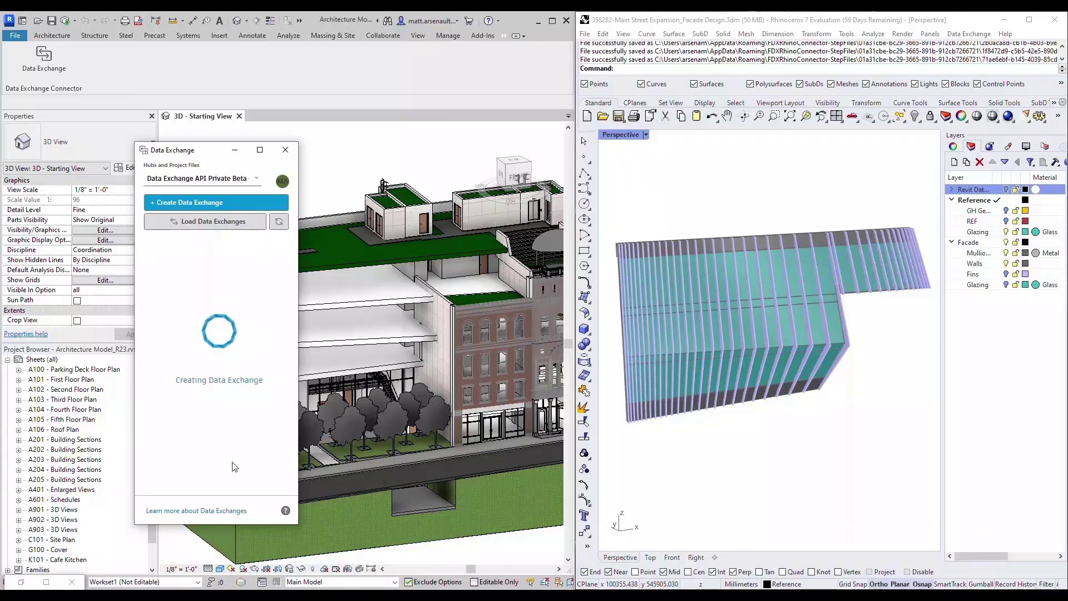
- Preview the ARCH_Pavilion Facade exchange's fins and load it into the Revit model
left_click(286, 151)
left_click(43, 55)
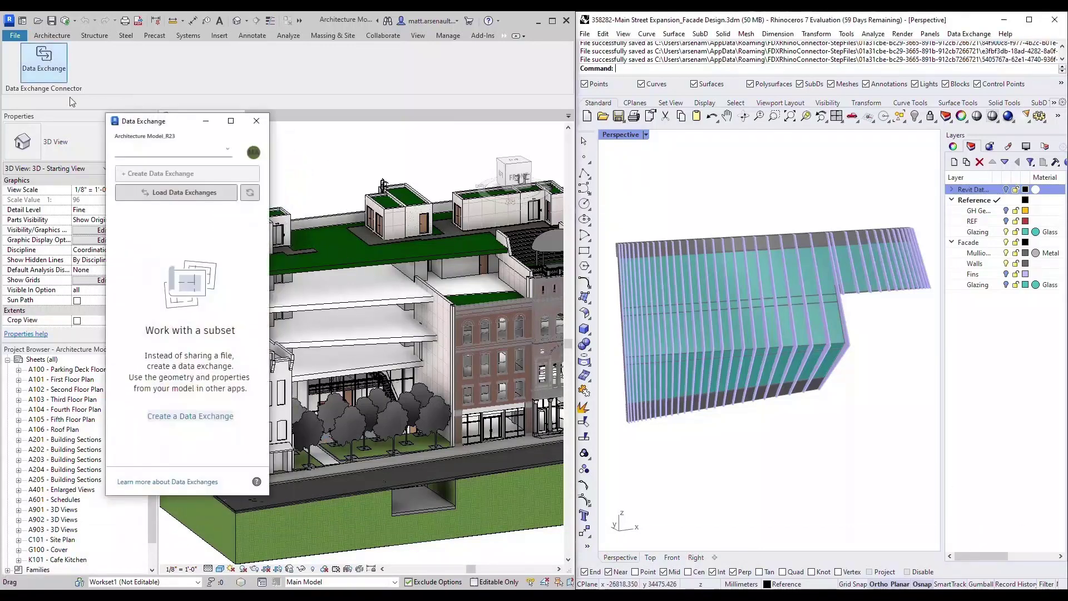
left_click(189, 192)
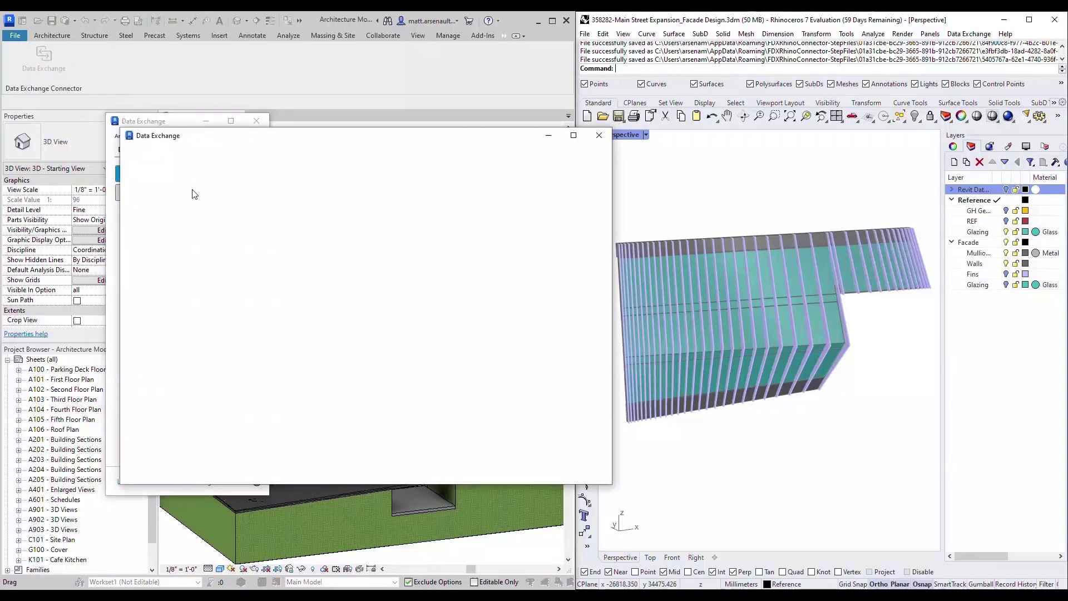
left_click(482, 458)
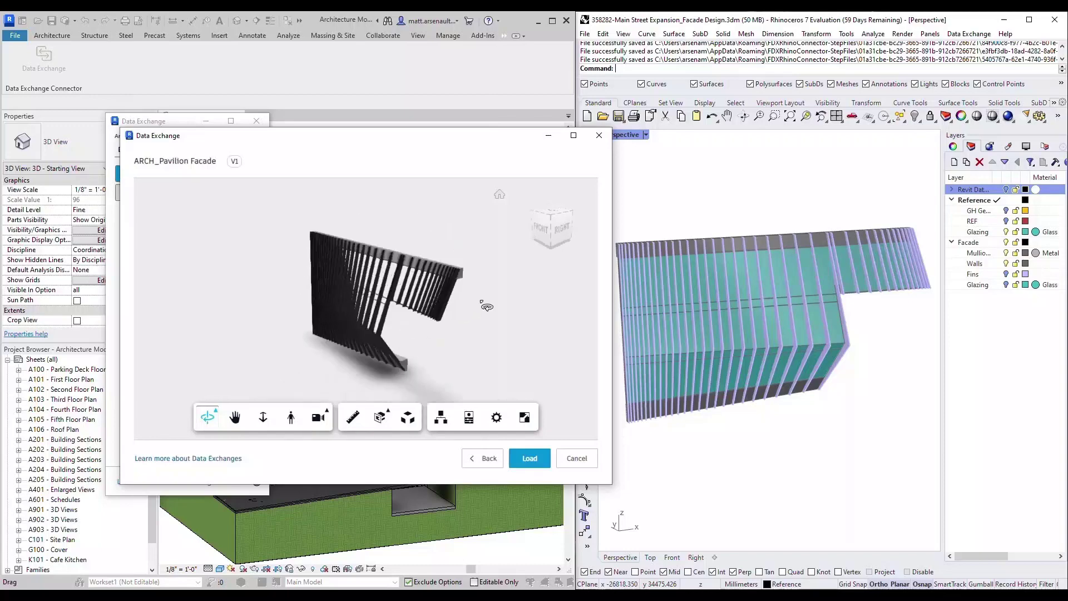
left_click(531, 459)
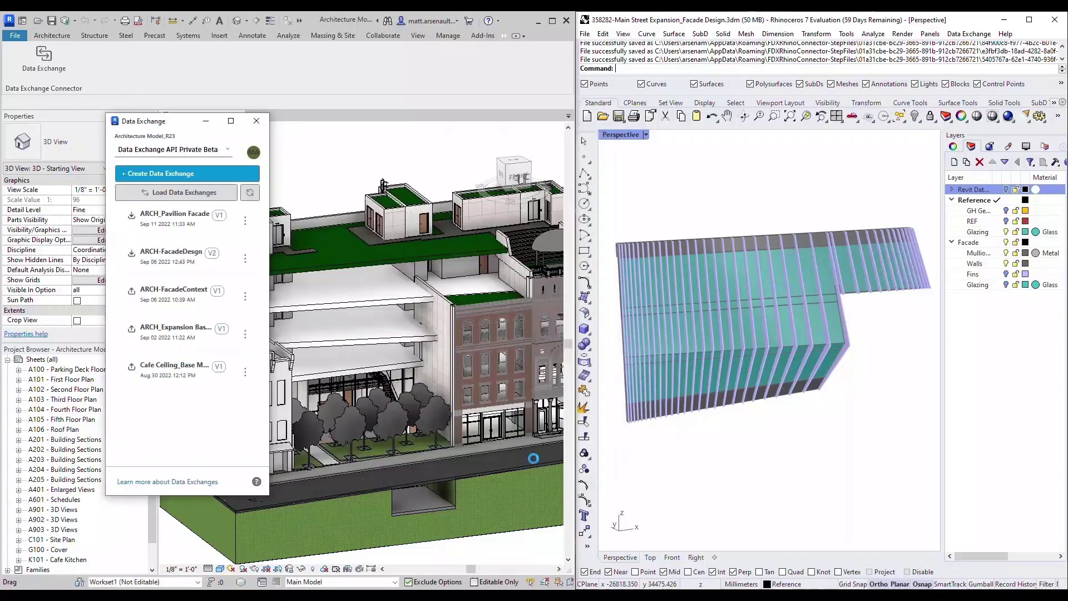
- Save the edited fins in Rhino and update ARCH_Pavilion Facade to version 2
left_click(257, 122)
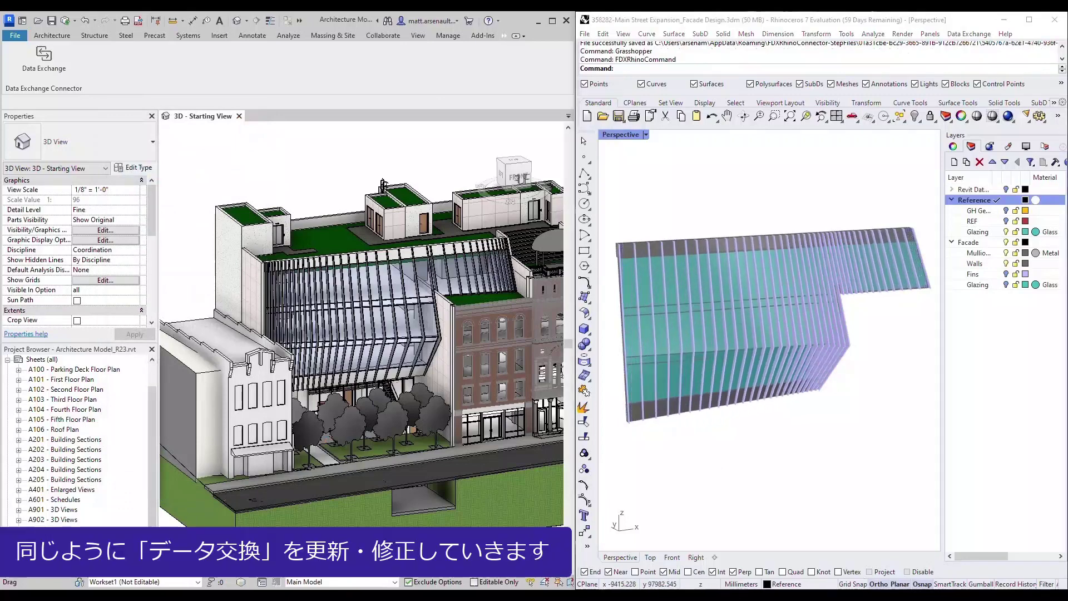
left_click(680, 191)
key("ctrl+s")
left_click(969, 34)
left_click(981, 48)
left_click(273, 248)
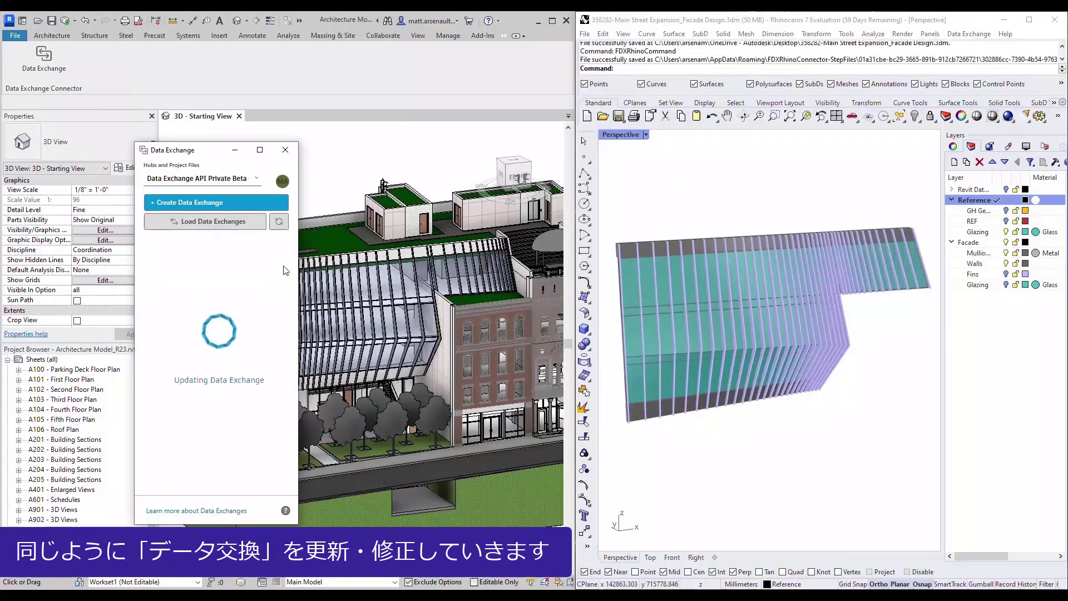
left_click(286, 150)
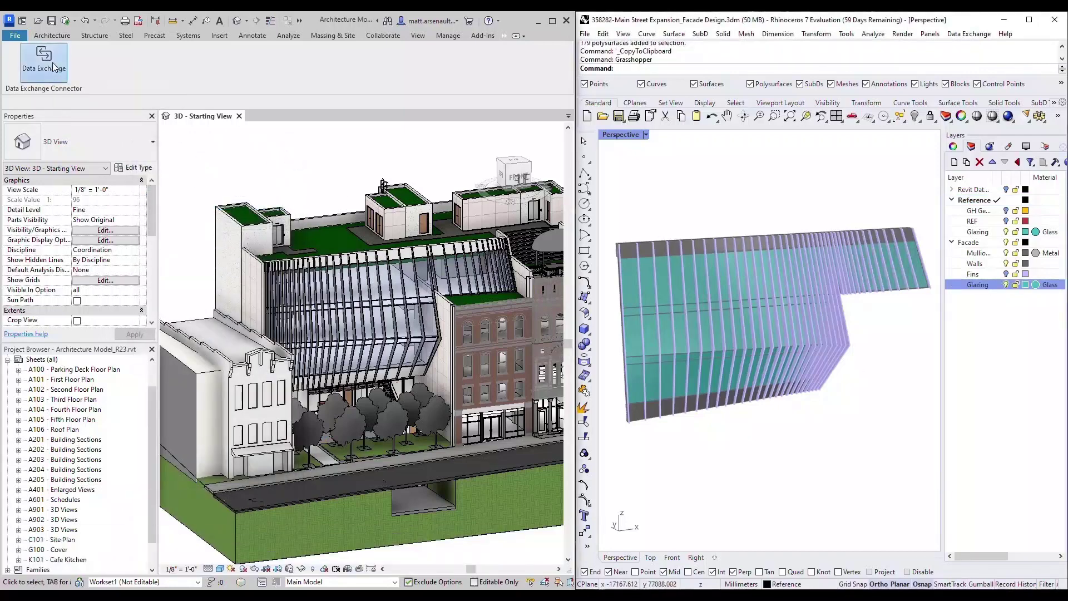
- In Revit, load the latest version of the ARCH_Pavilion Facade exchange
left_click(54, 66)
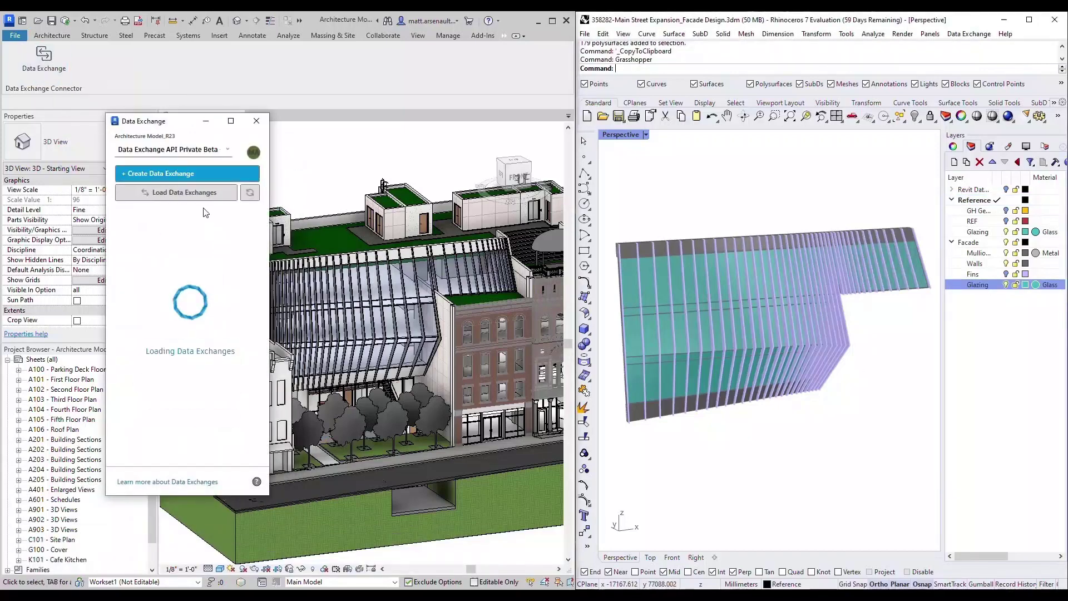
left_click(246, 222)
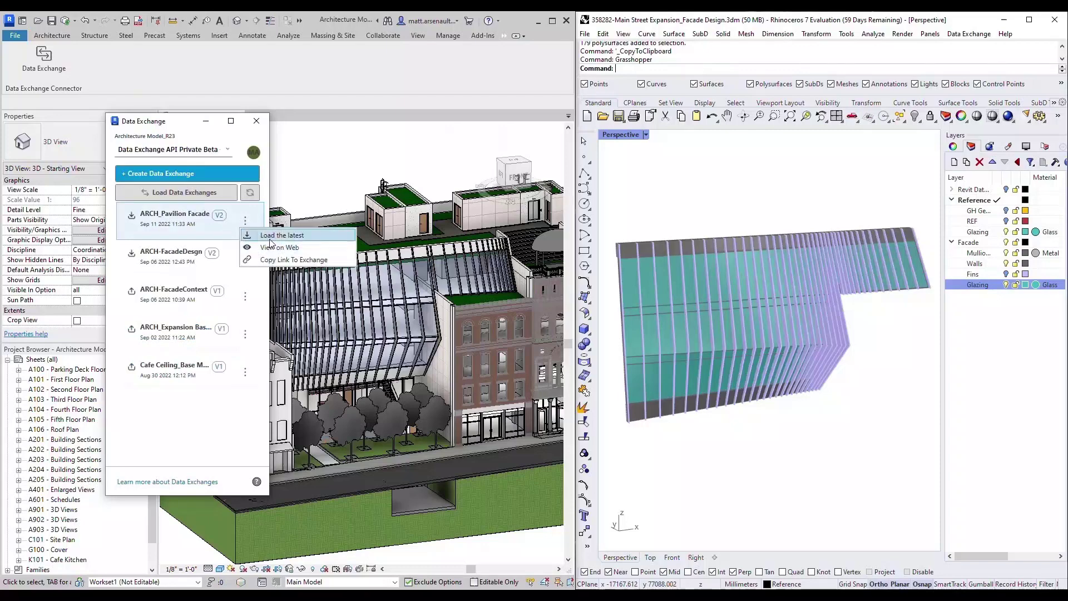
left_click(300, 236)
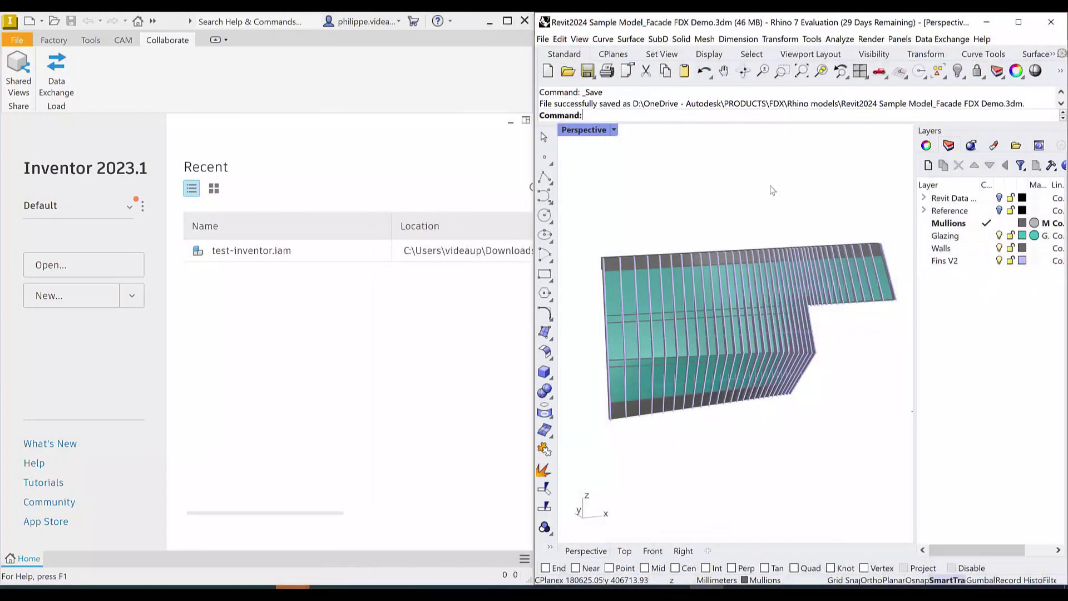
- Start a new 'panels for fabricator' data exchange saved to a personal Docs folder
left_click(943, 39)
left_click(956, 53)
left_click(192, 107)
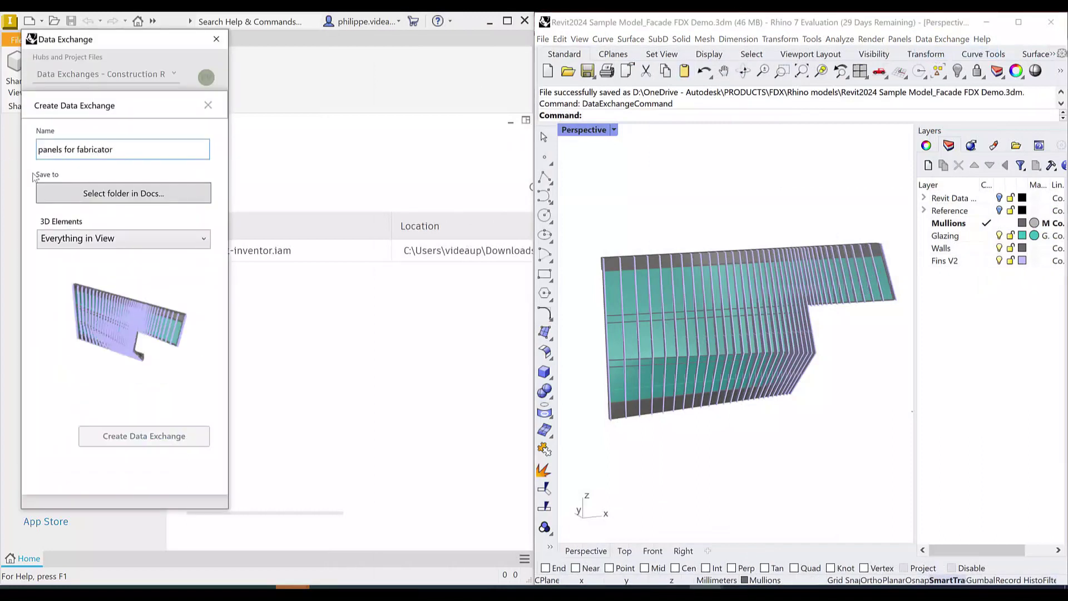
left_click(45, 189)
left_click(108, 163)
- Select two fins at the facade's right end, share only the selection, and create the exchange
left_click(891, 280)
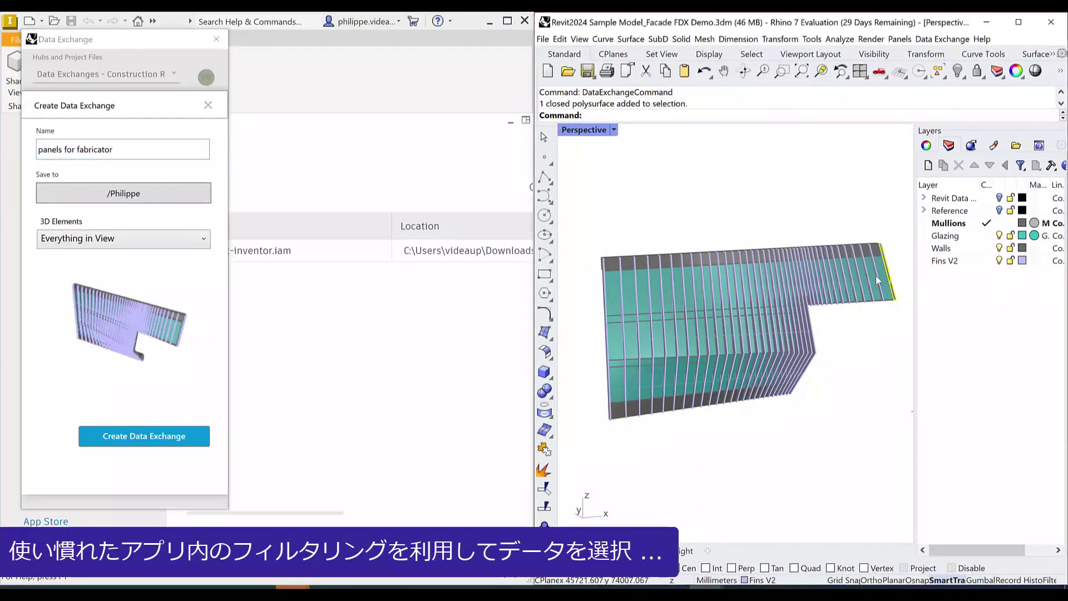
left_click(870, 281, "shift")
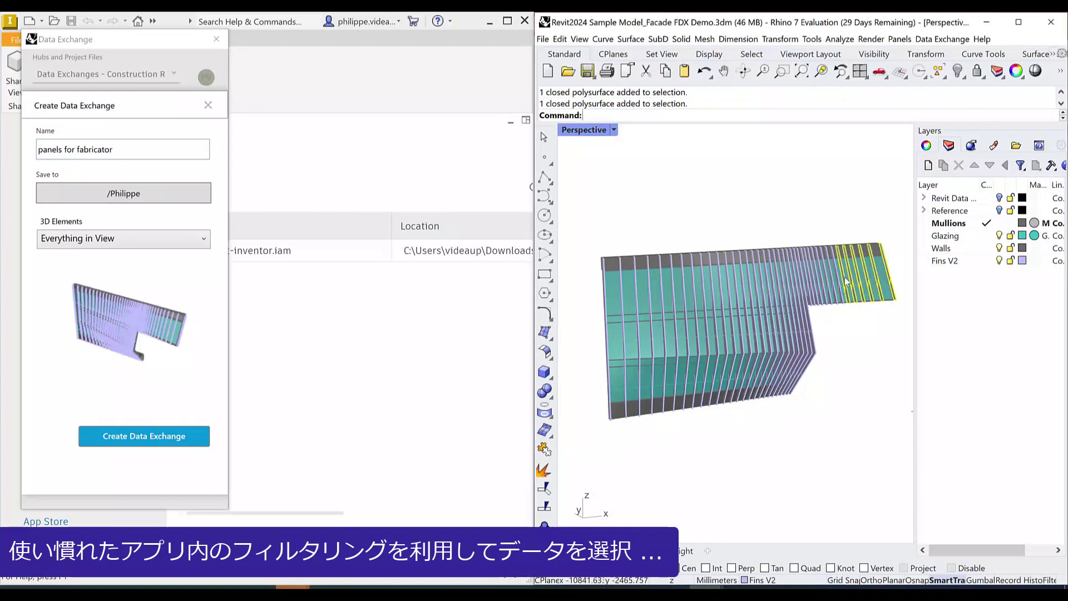
left_click(158, 246)
left_click(148, 282)
left_click(122, 436)
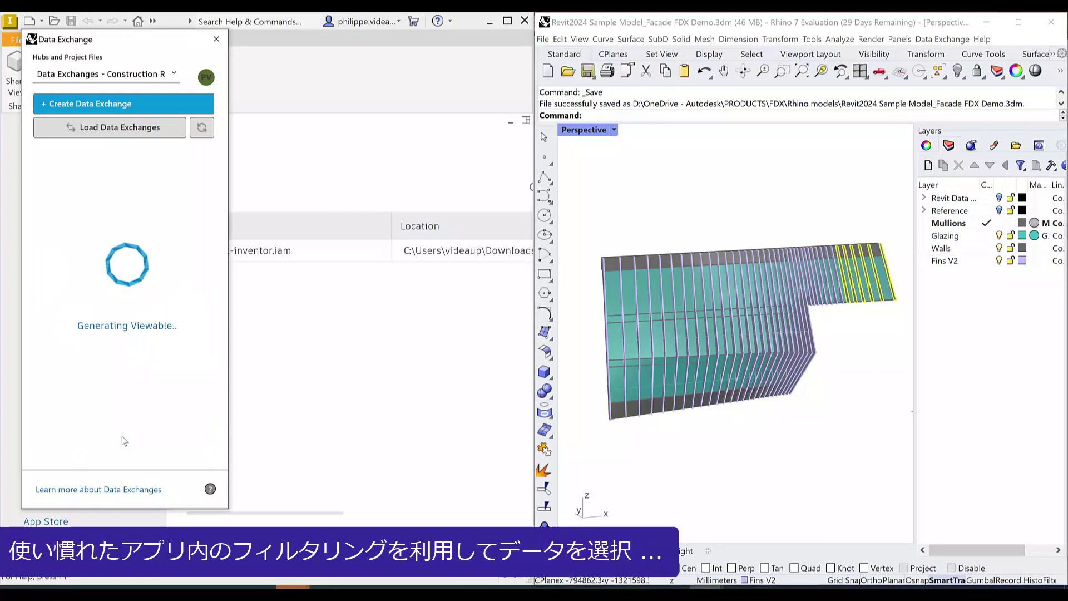
- Preview and load 'panels for fabricator' into Assembly1, then expand the Generic folder to list its six fins
left_click(314, 78)
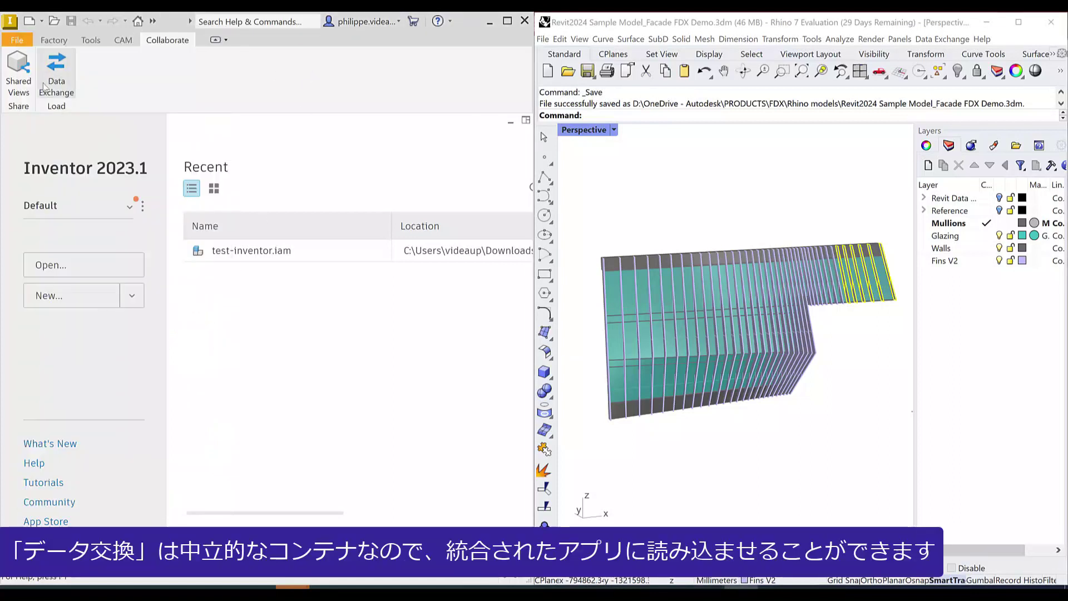
left_click(44, 88)
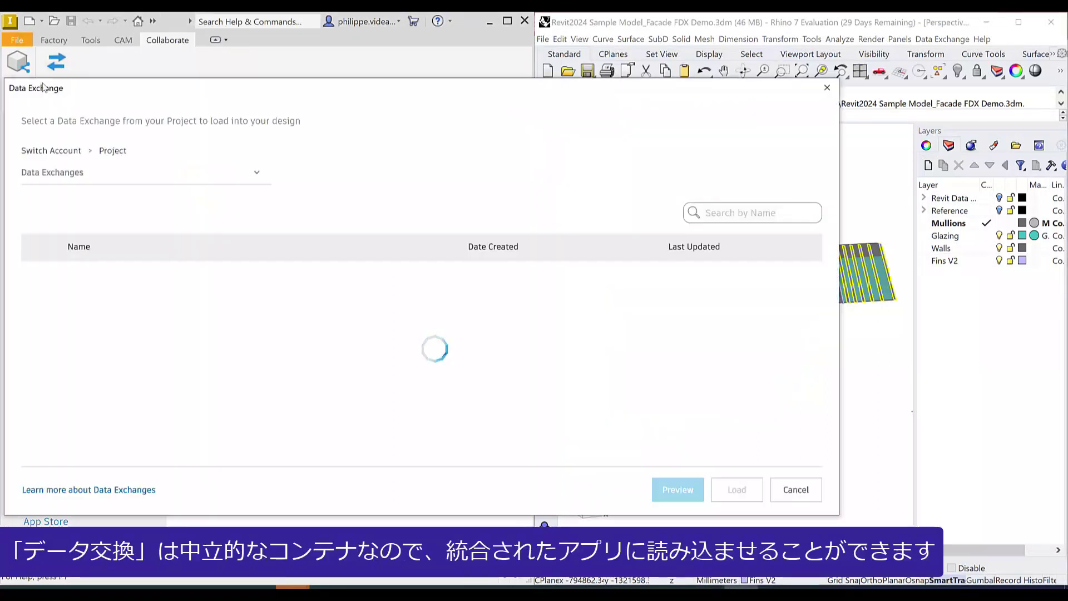
left_click(119, 274)
left_click(678, 490)
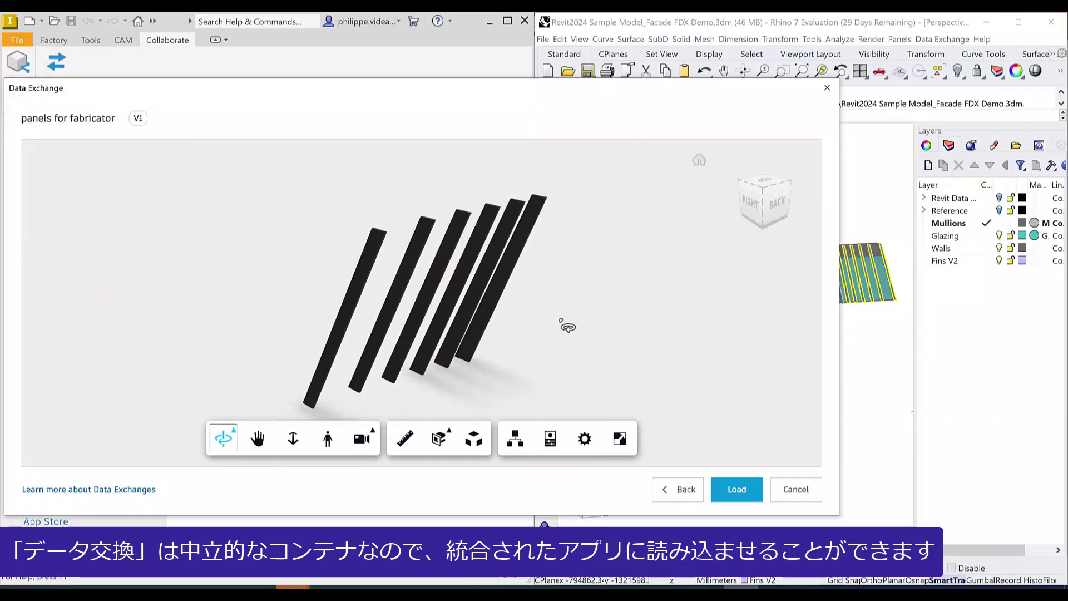
left_click(738, 490)
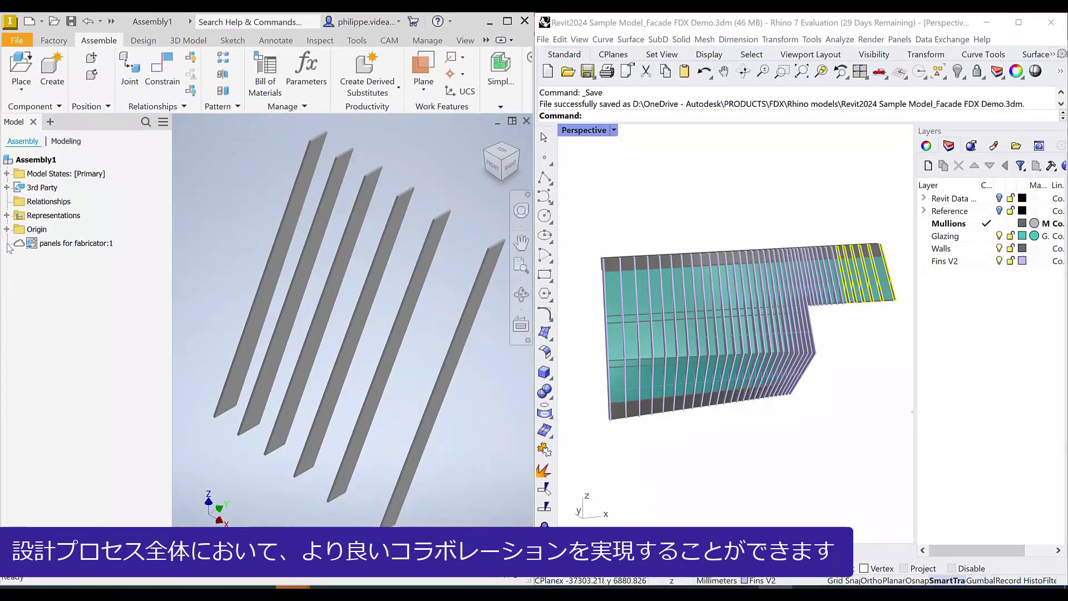
left_click(7, 243)
left_click(17, 313)
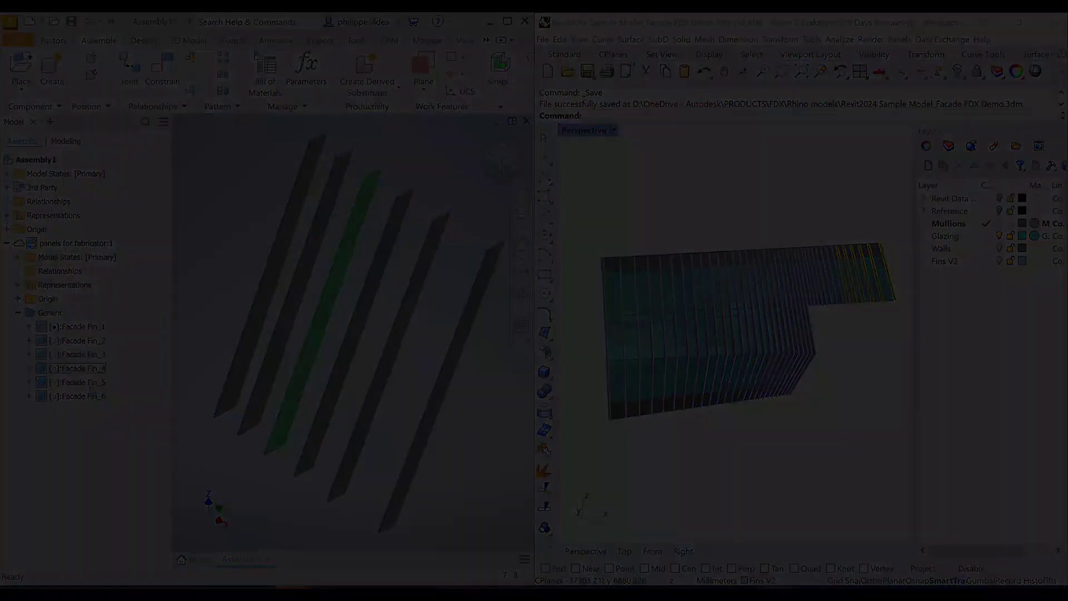